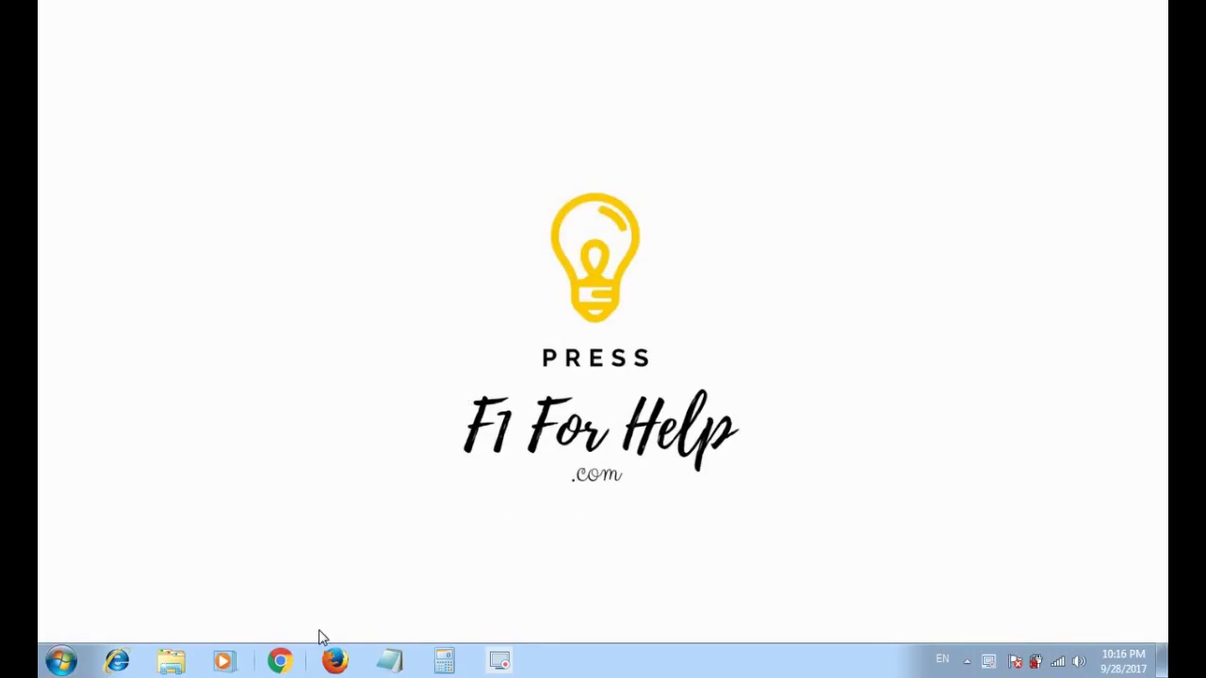
# - Launch Google Chrome from the taskbar to a blank New Tab page
pyautogui.click(278, 661)
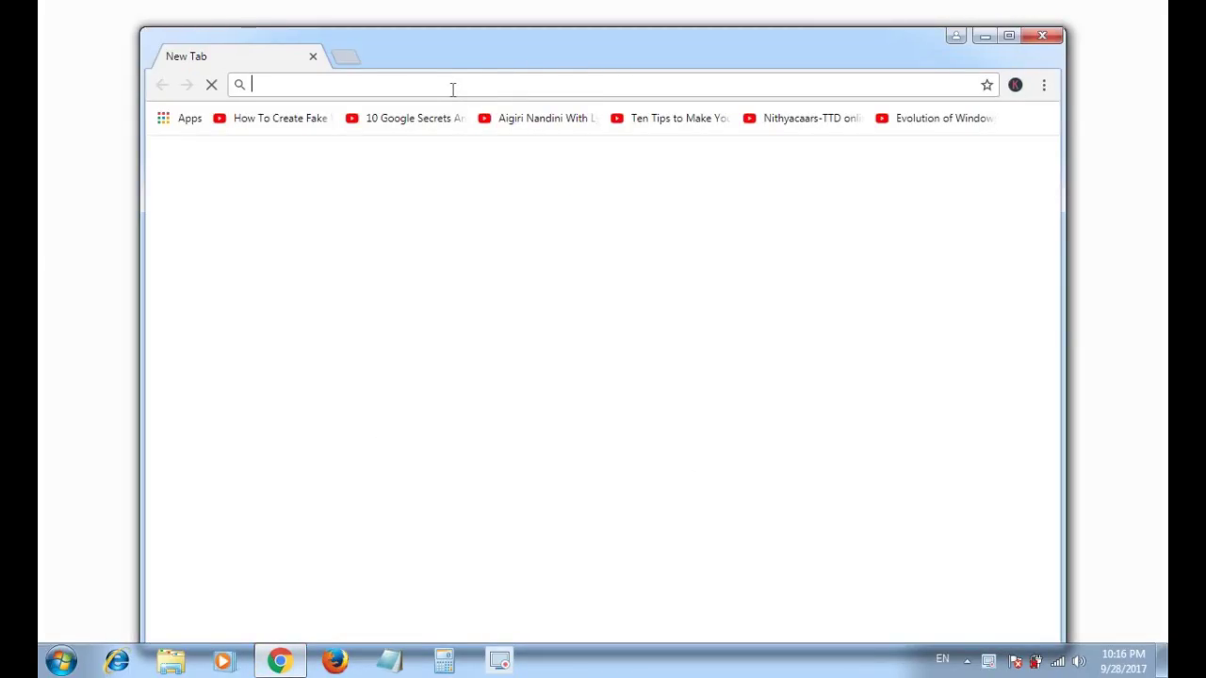
# - Load the mahatmaphulecorporation.com job application form and scroll through its empty fields
pyautogui.write('ma')
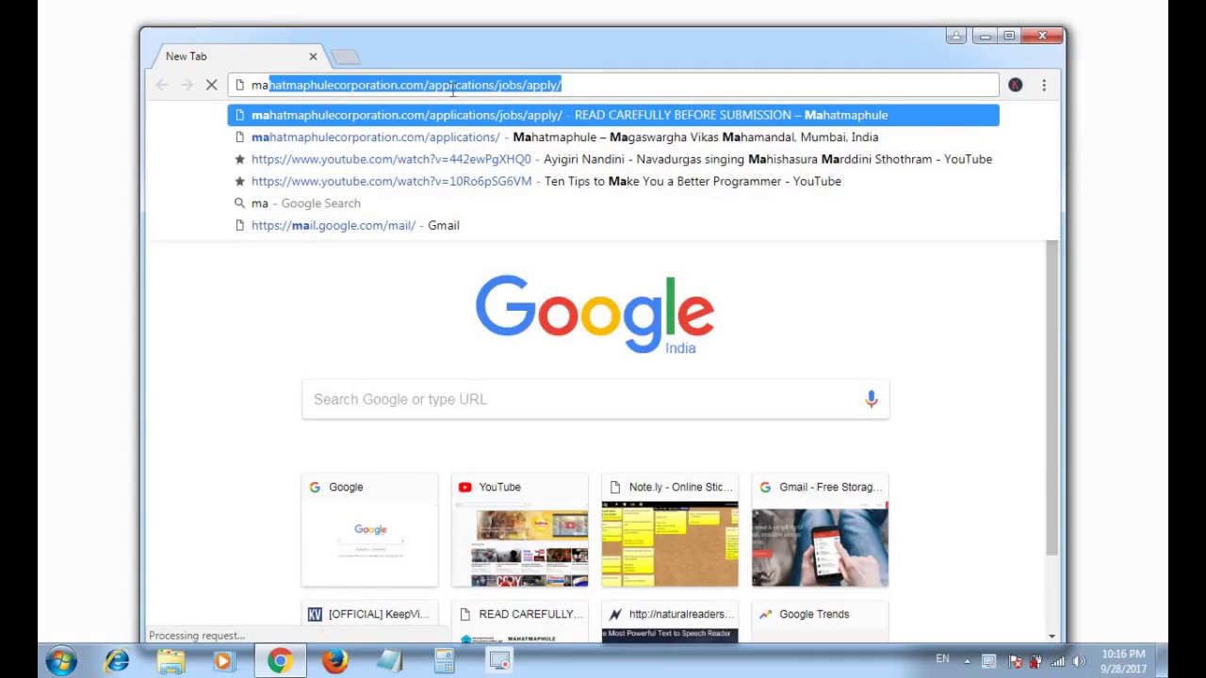
pyautogui.press('Return')
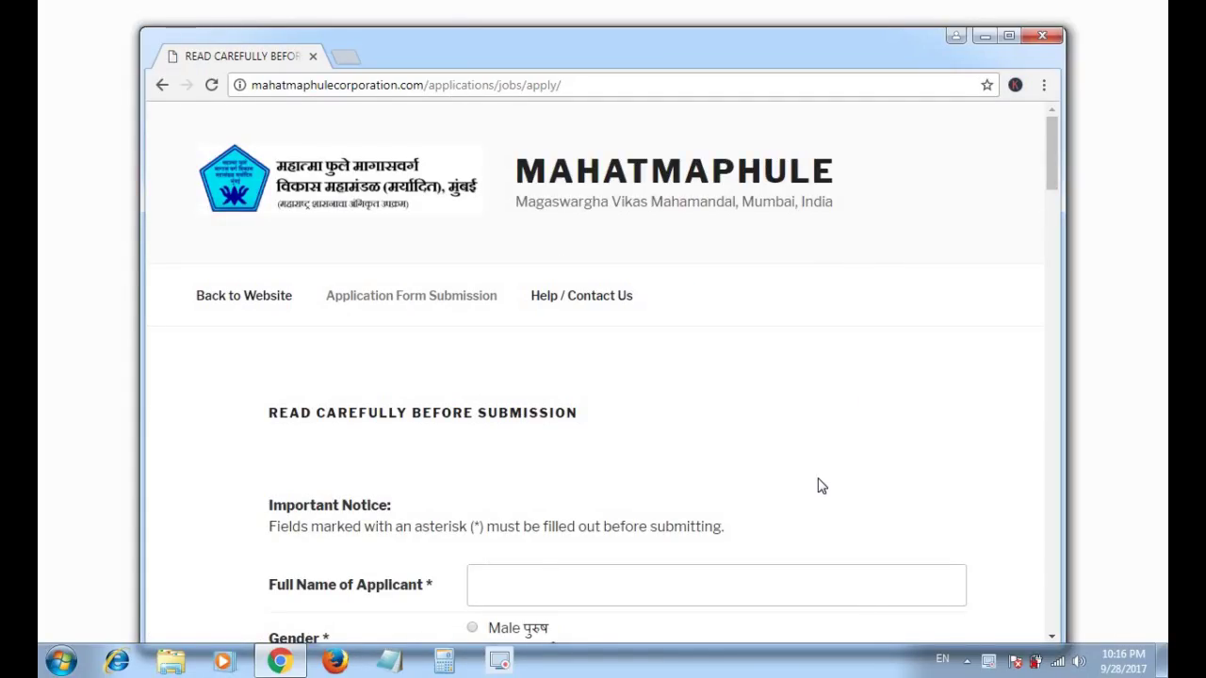
pyautogui.scroll(-2, 819, 485)
pyautogui.scroll(2, 581, 251)
pyautogui.scroll(-20, 580, 235)
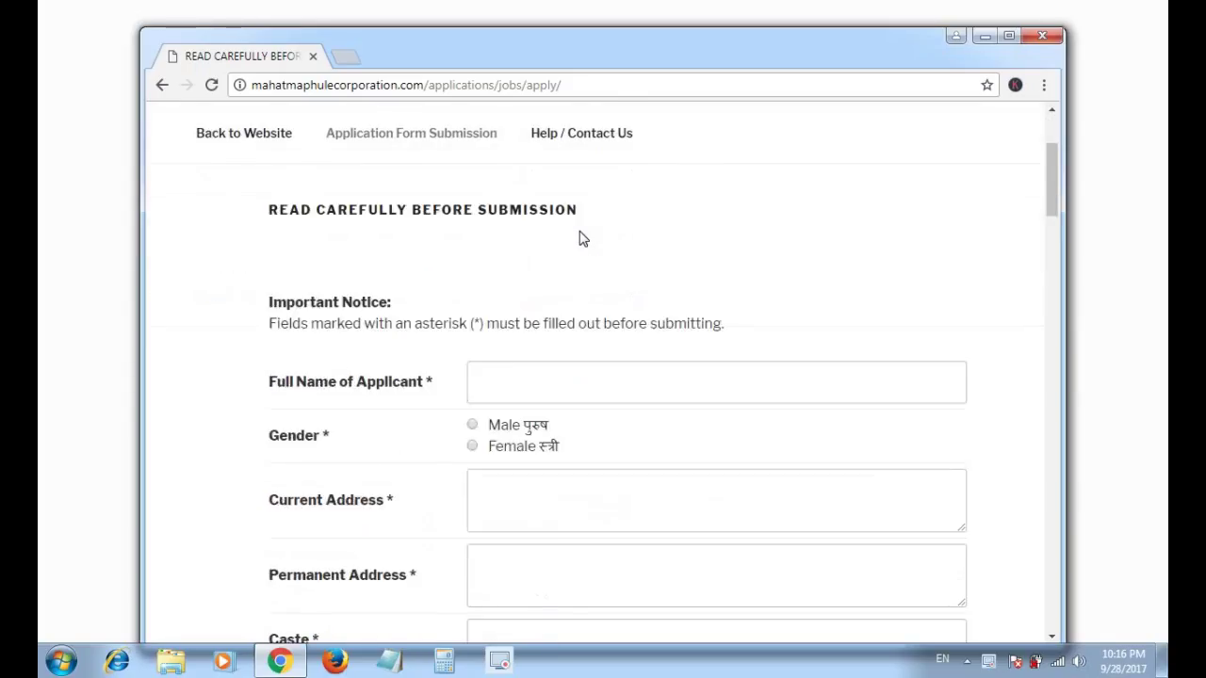
pyautogui.scroll(-10, 580, 232)
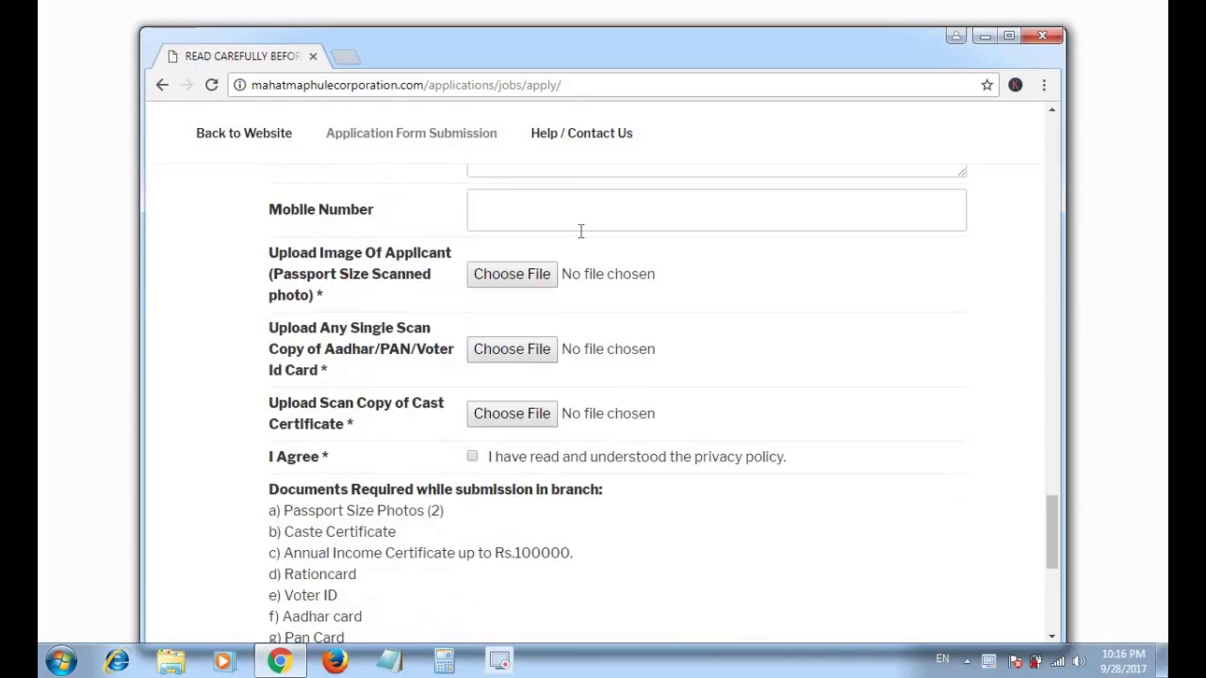
pyautogui.scroll(10, 580, 234)
pyautogui.scroll(20, 580, 237)
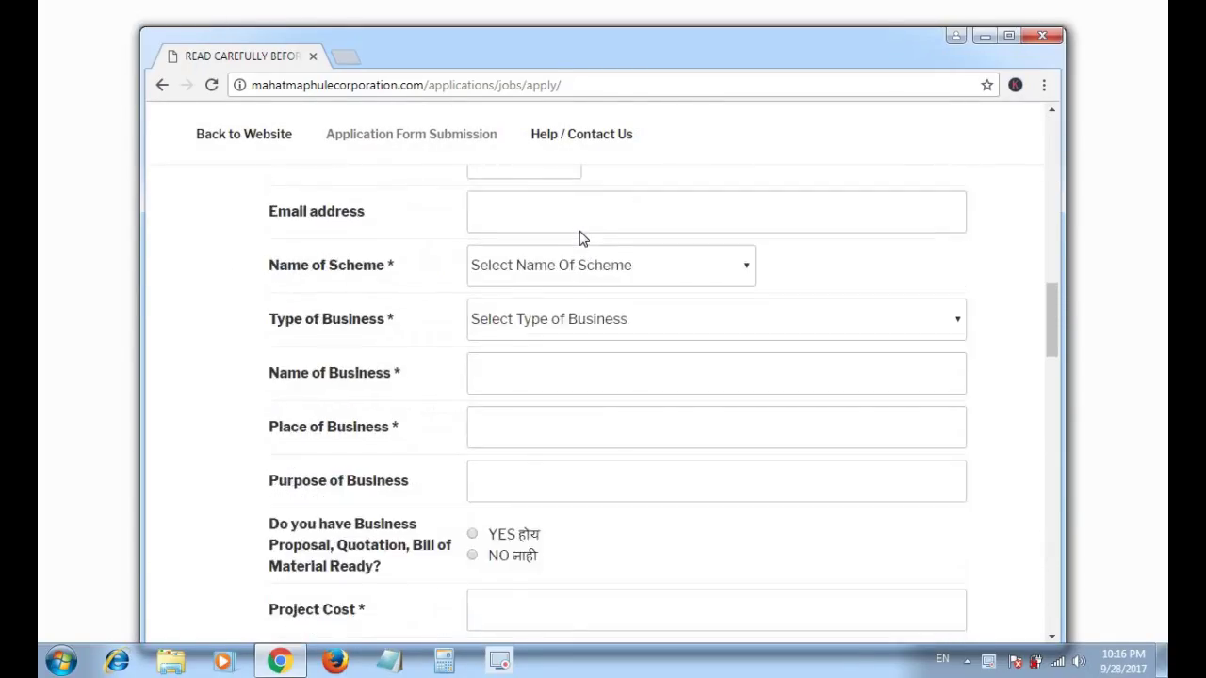
pyautogui.scroll(-20, 692, 379)
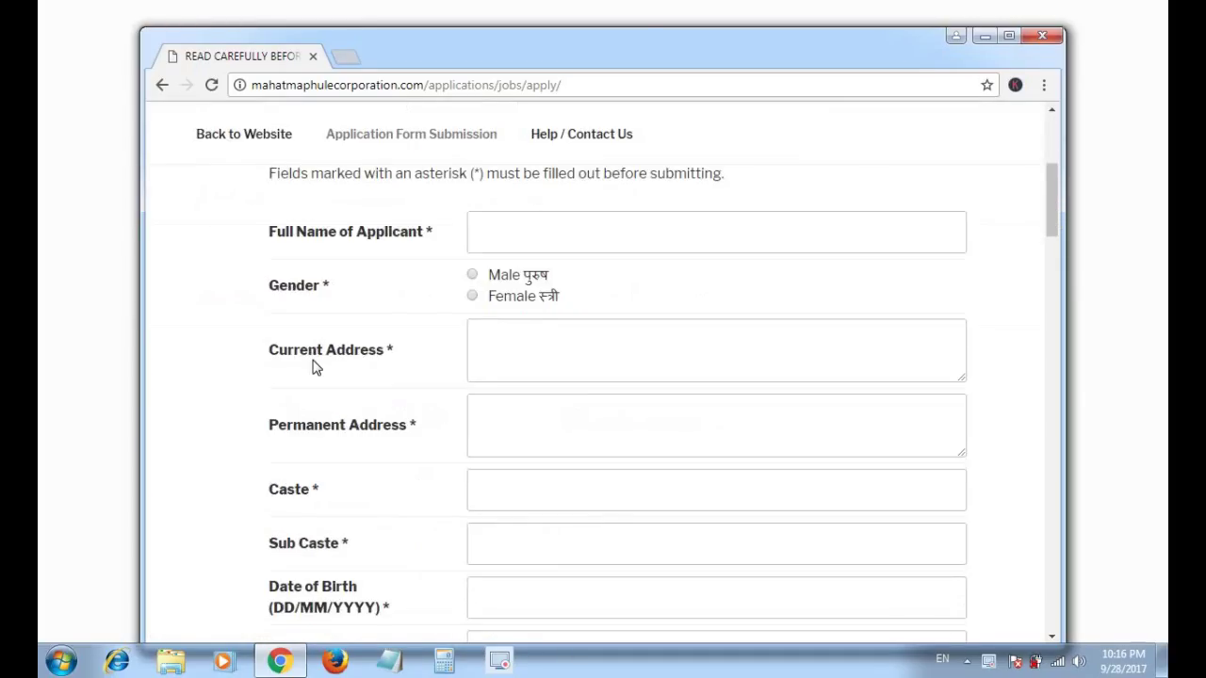
pyautogui.scroll(-3, 691, 383)
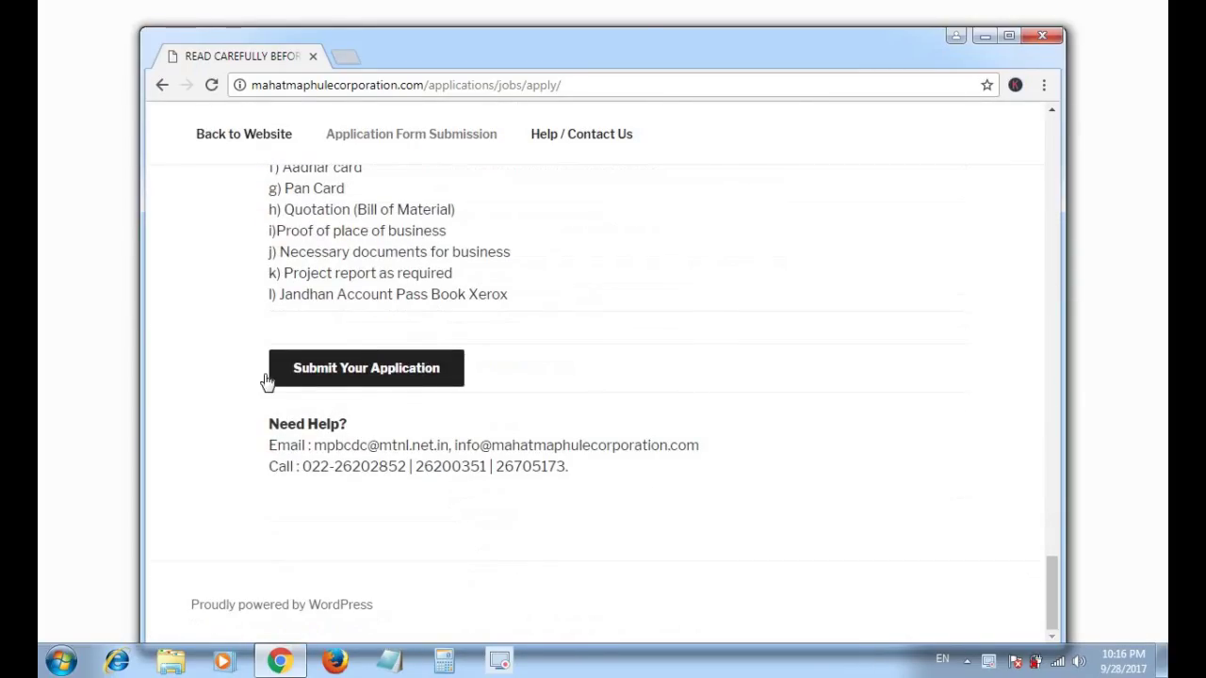
pyautogui.scroll(4, 584, 349)
pyautogui.scroll(20, 582, 347)
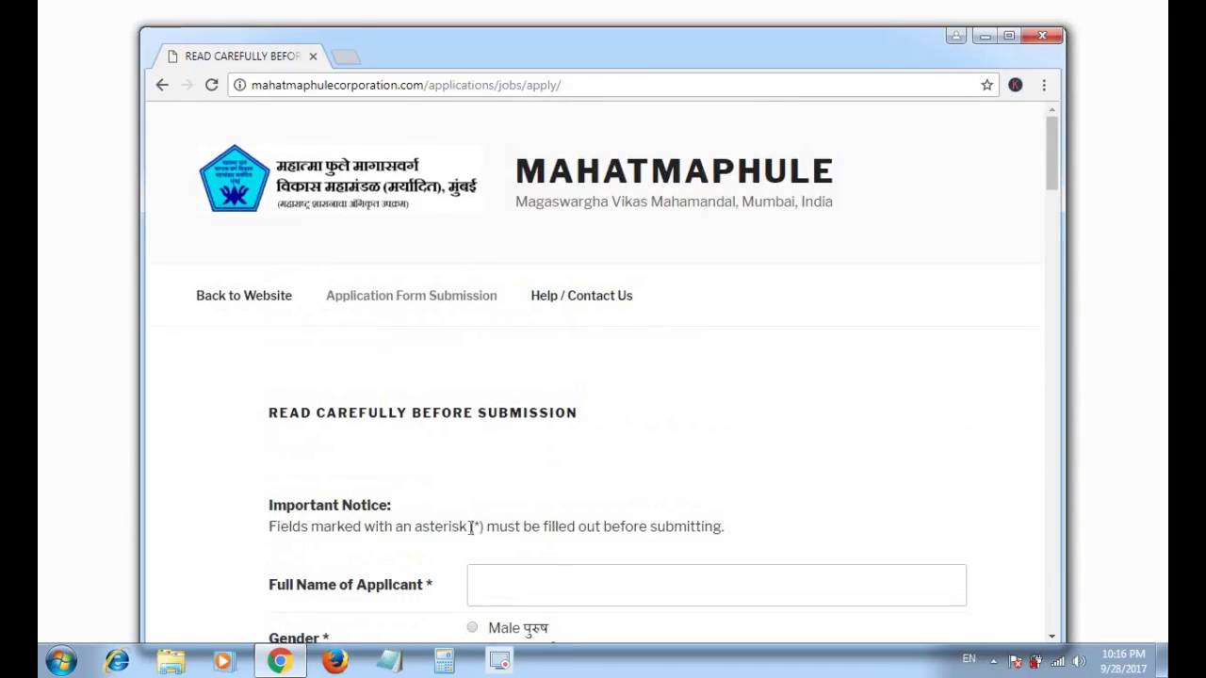
# - Enter the applicant's full name, select Male as gender, and begin the current address
pyautogui.scroll(-2, 471, 527)
pyautogui.click(488, 406)
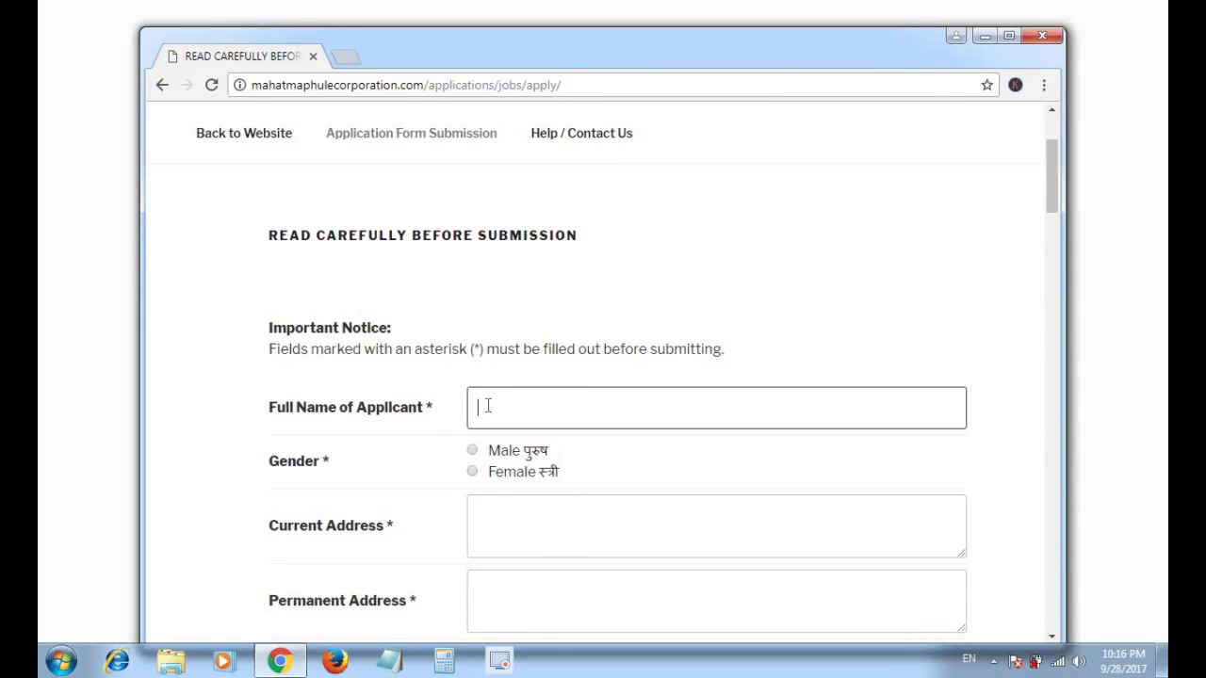
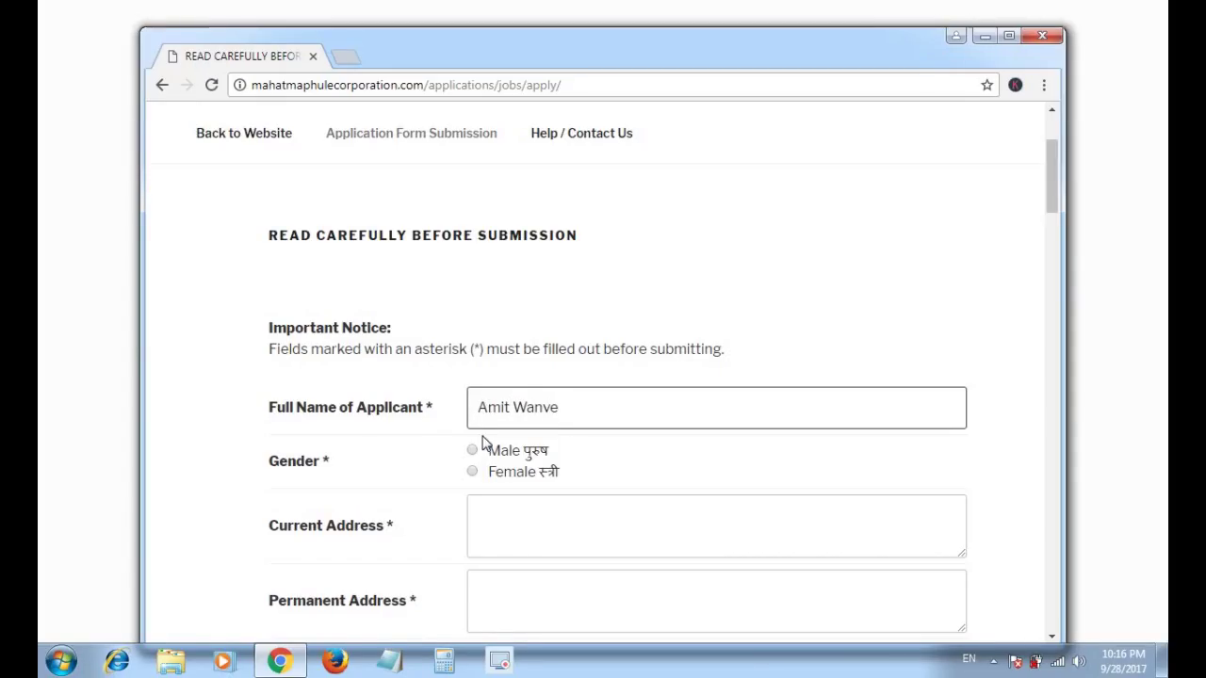
pyautogui.click(473, 450)
pyautogui.click(494, 518)
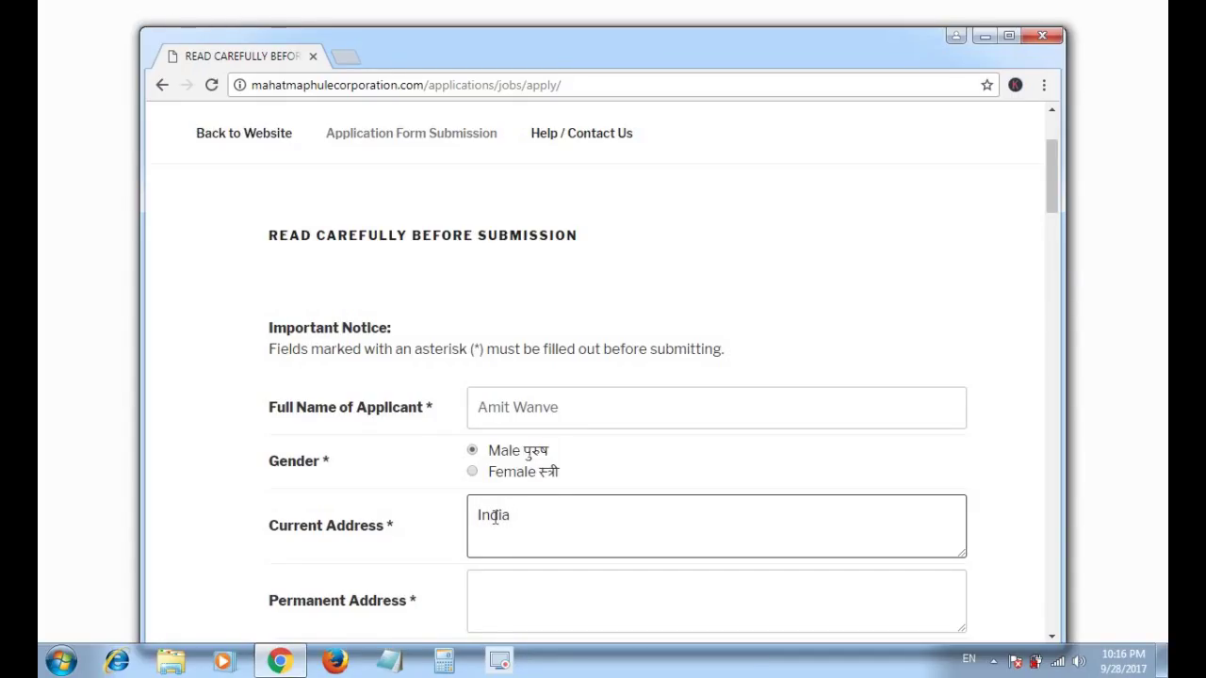
pyautogui.scroll(2, 700, 374)
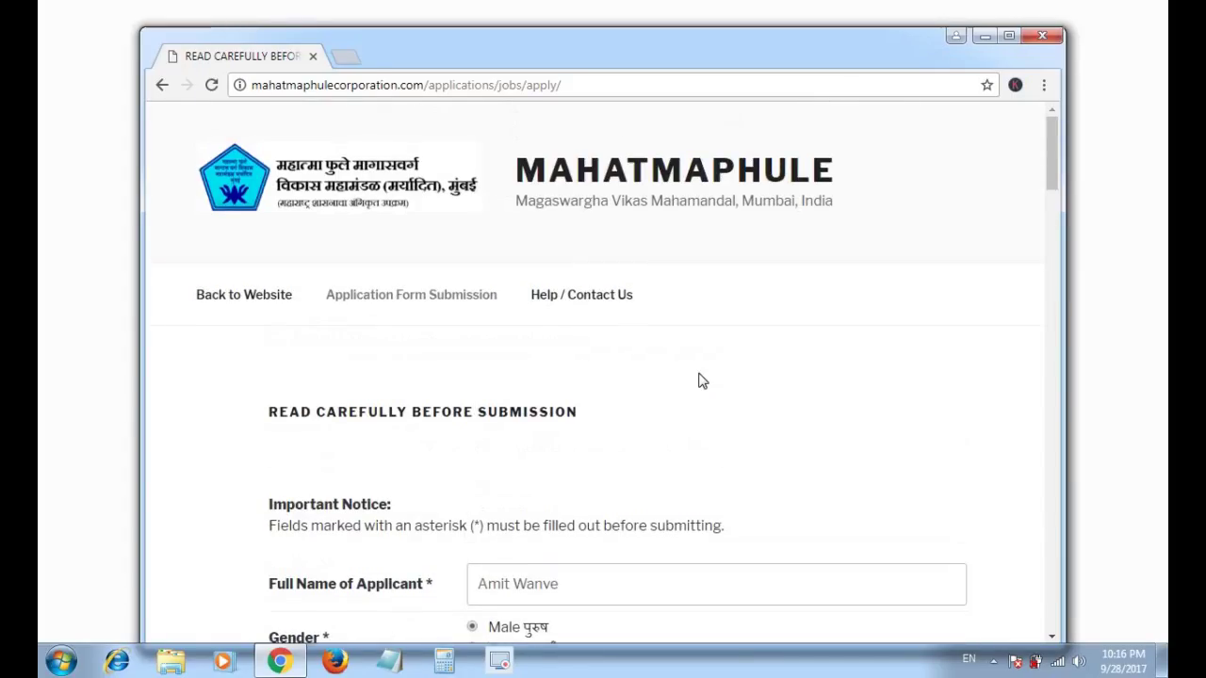
pyautogui.click(1043, 85)
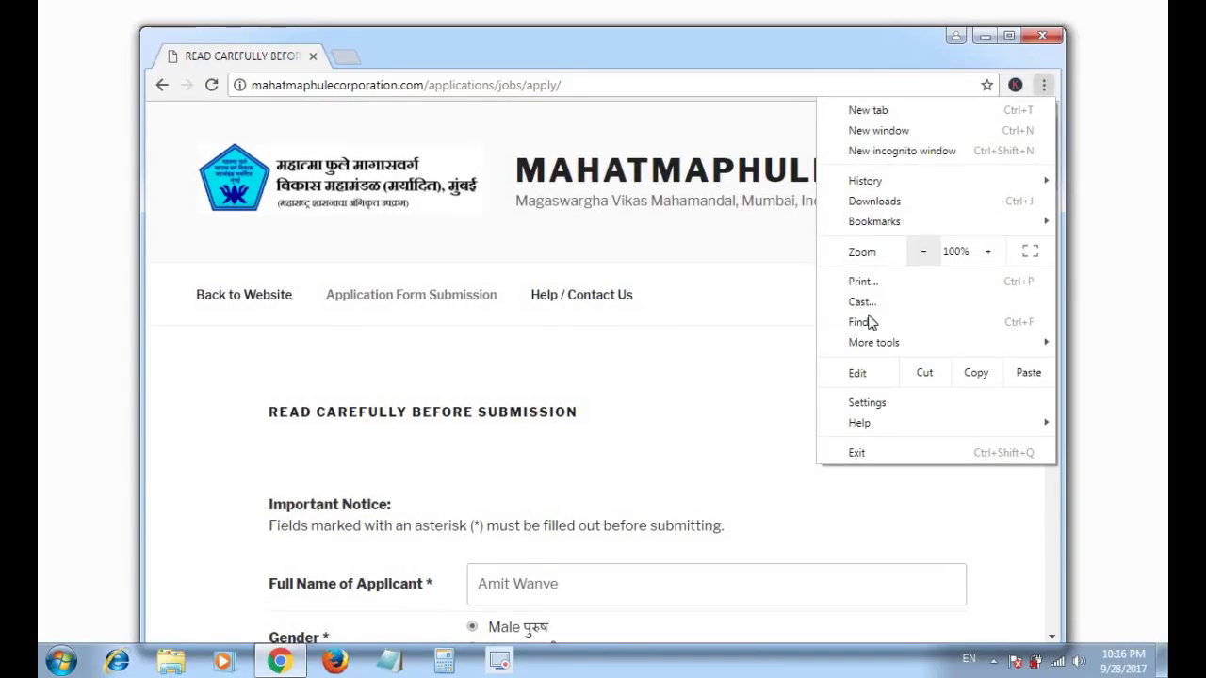
pyautogui.click(865, 281)
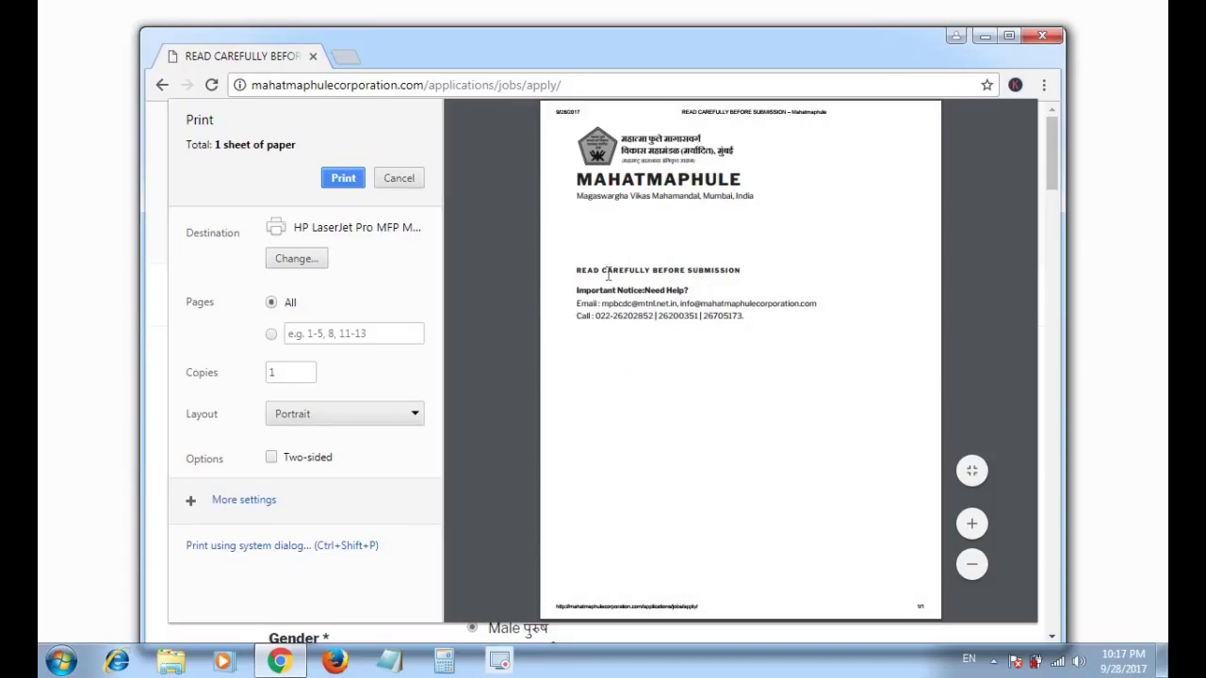
# - Close the print preview and load the Google homepage
pyautogui.click(401, 180)
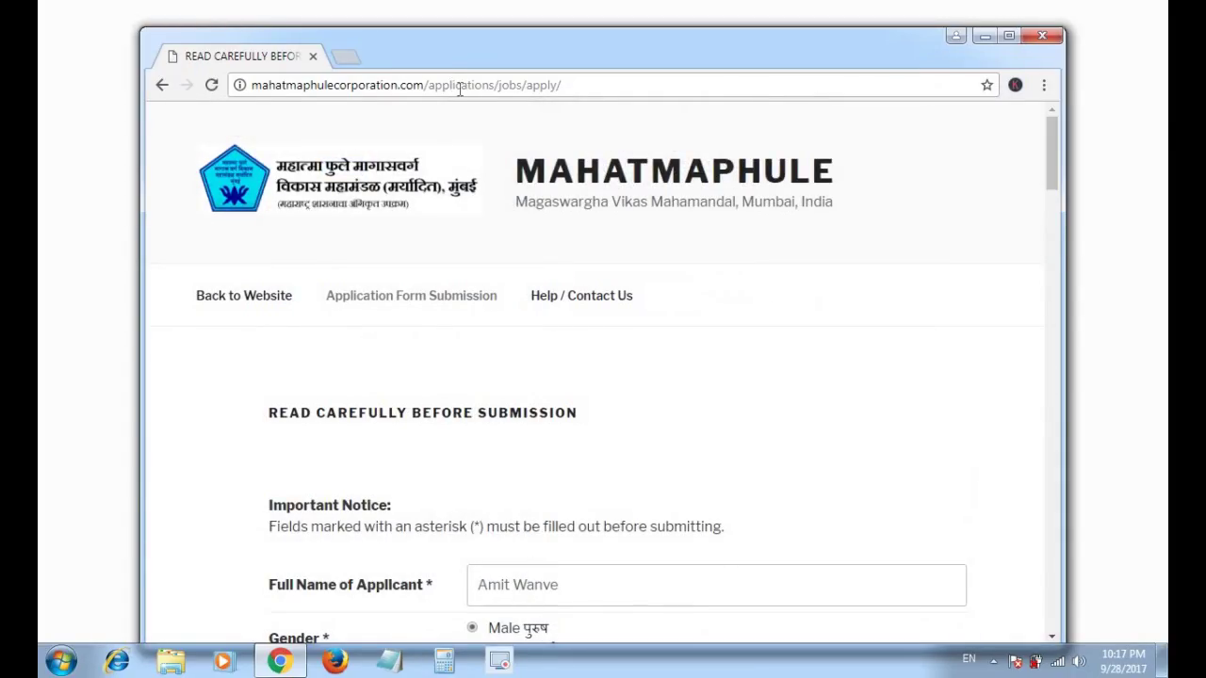
pyautogui.click(461, 94)
pyautogui.write('goo')
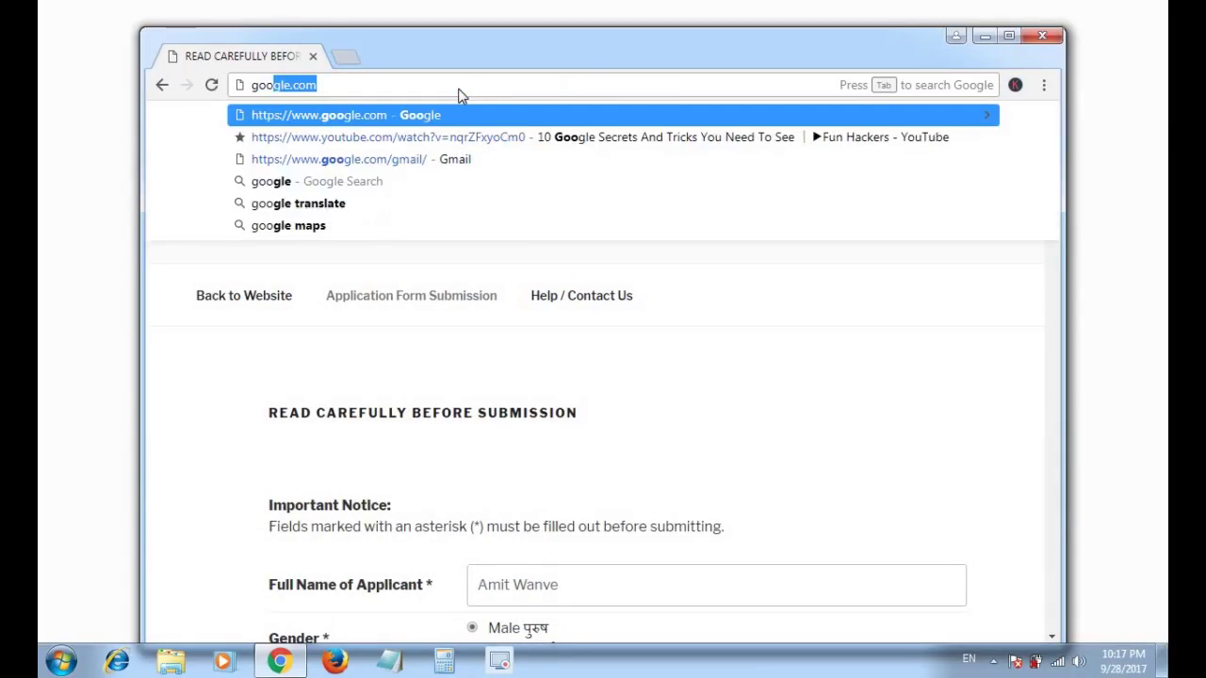
pyautogui.press('Return')
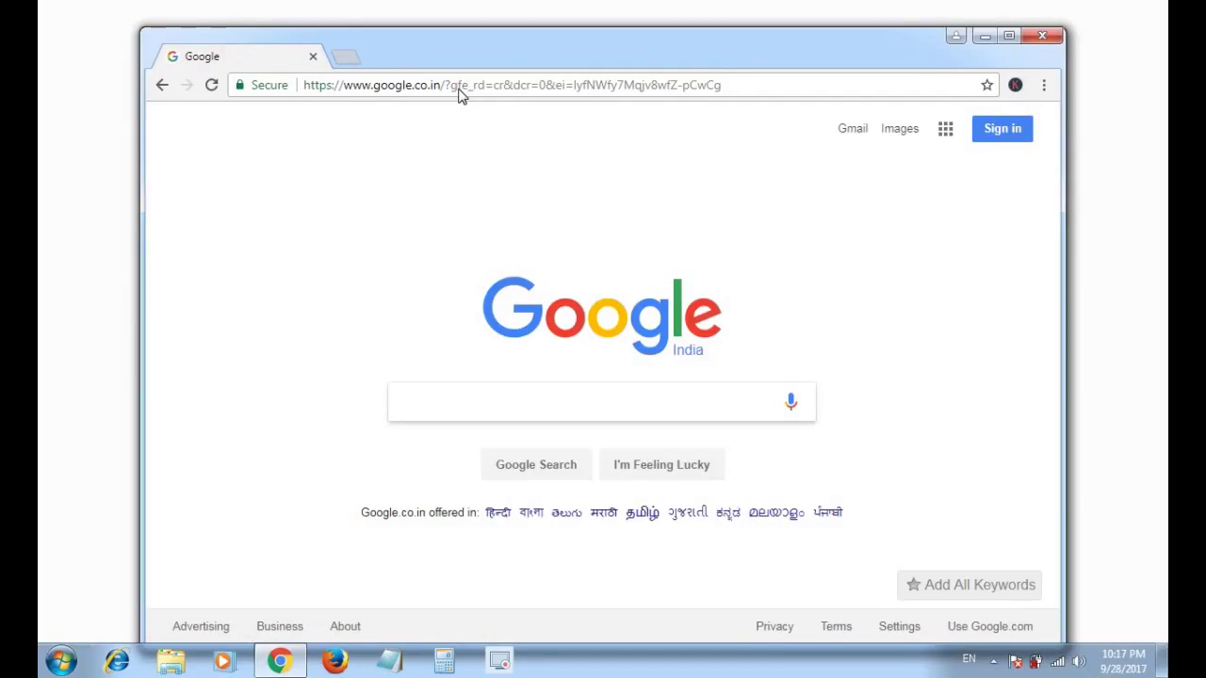
# - Search Google for 'awesome screenshot chrome extension'
pyautogui.write('a')
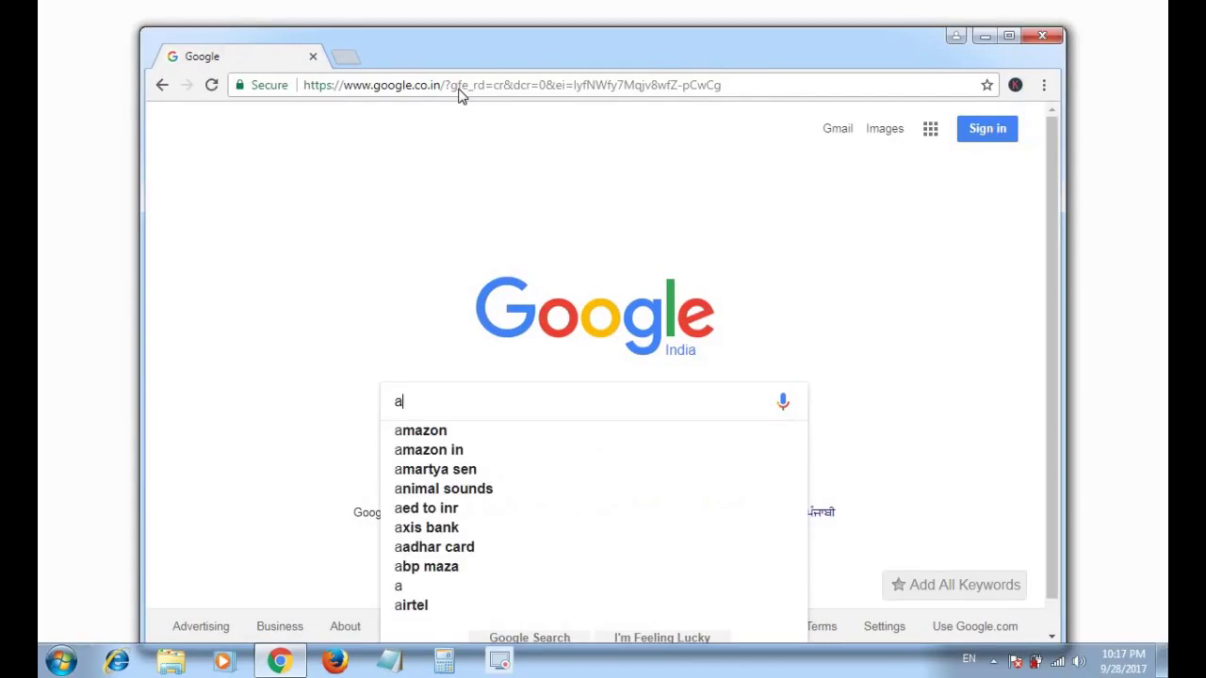
pyautogui.write('ews')
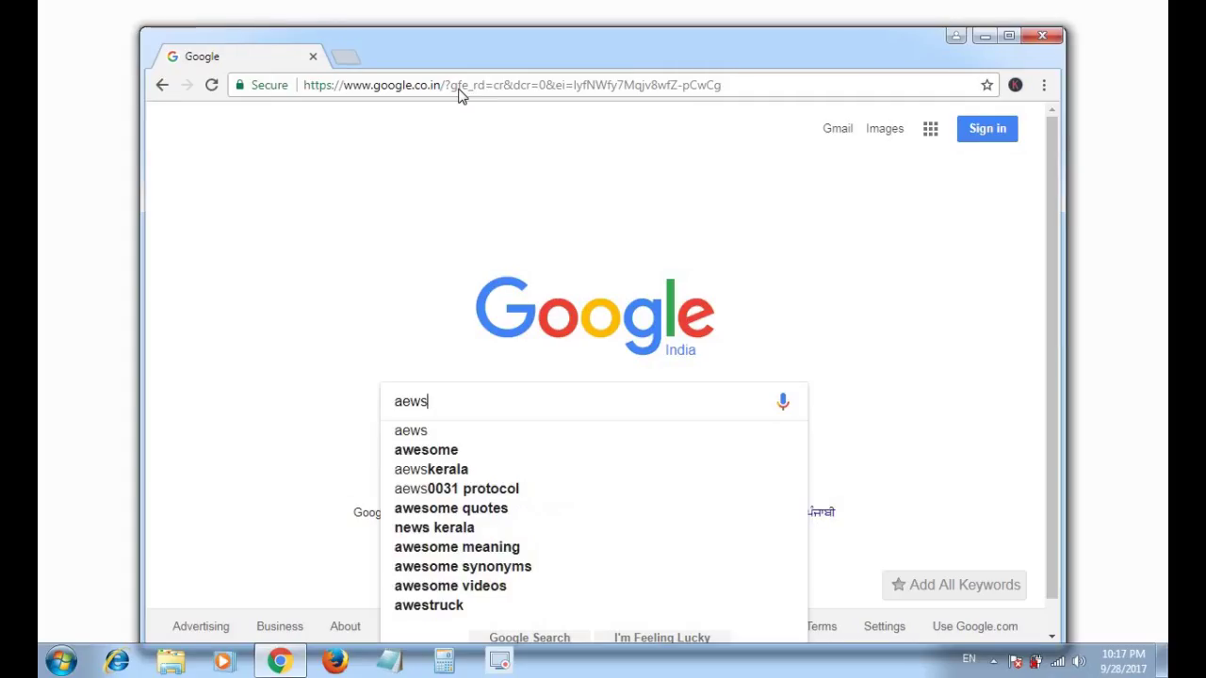
pyautogui.press('Down')
pyautogui.press('Down')
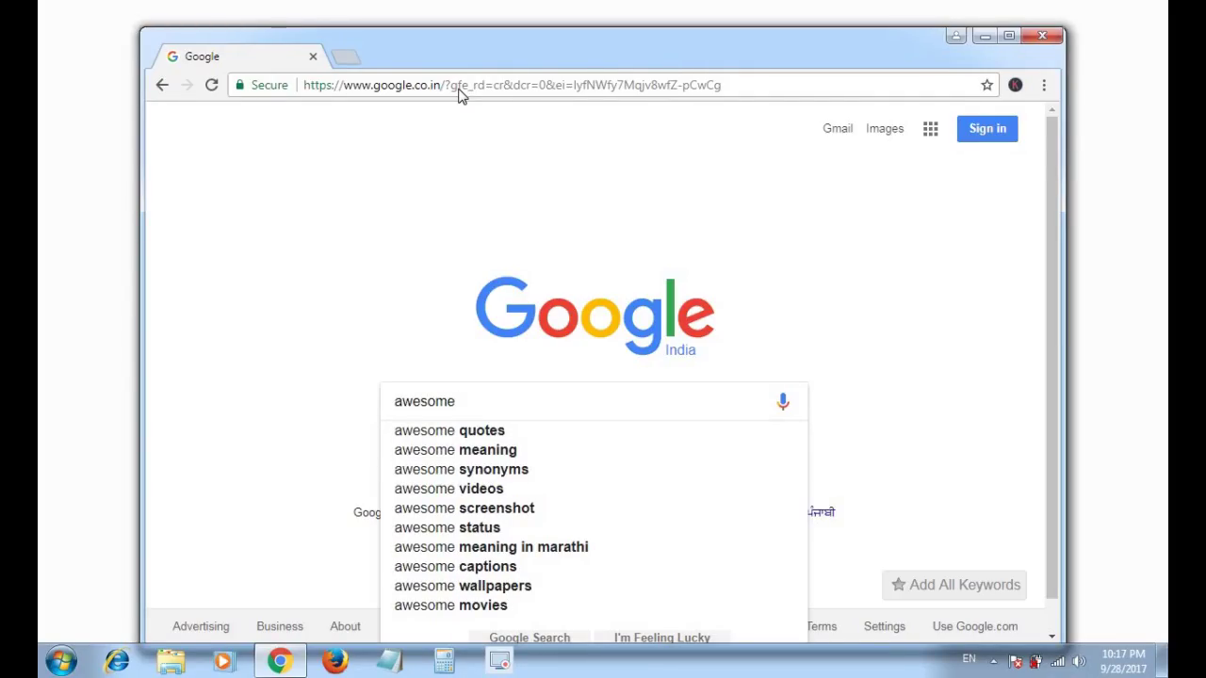
pyautogui.write('scre')
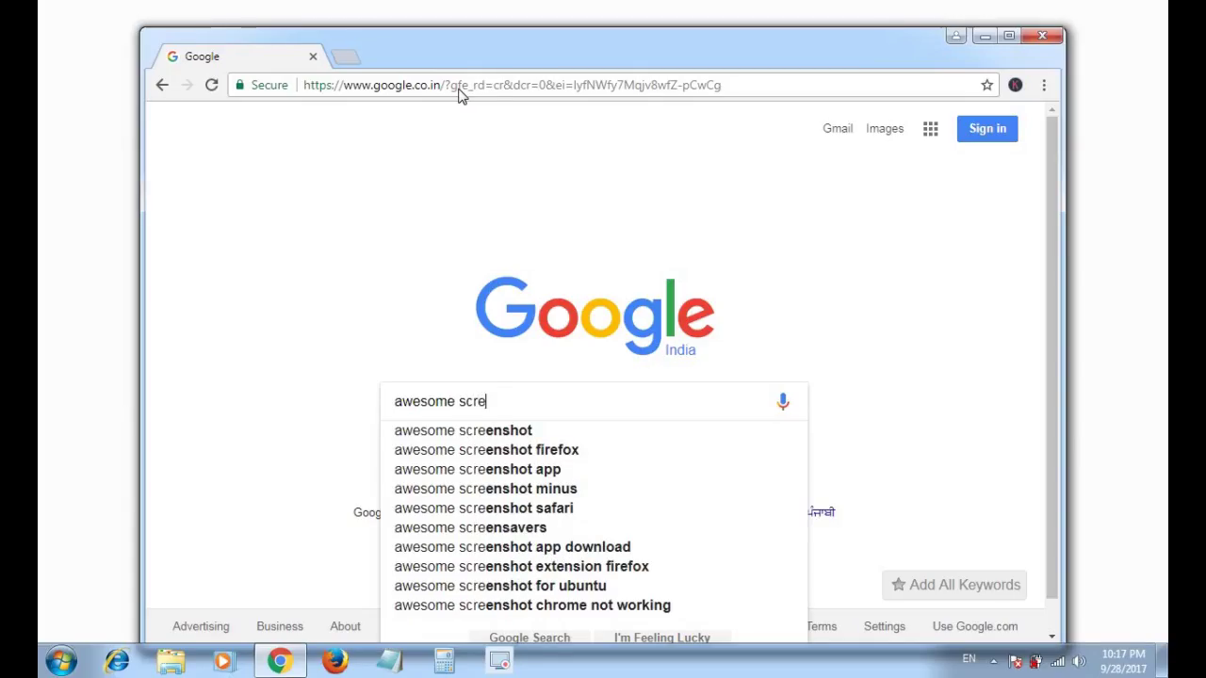
pyautogui.press('Down')
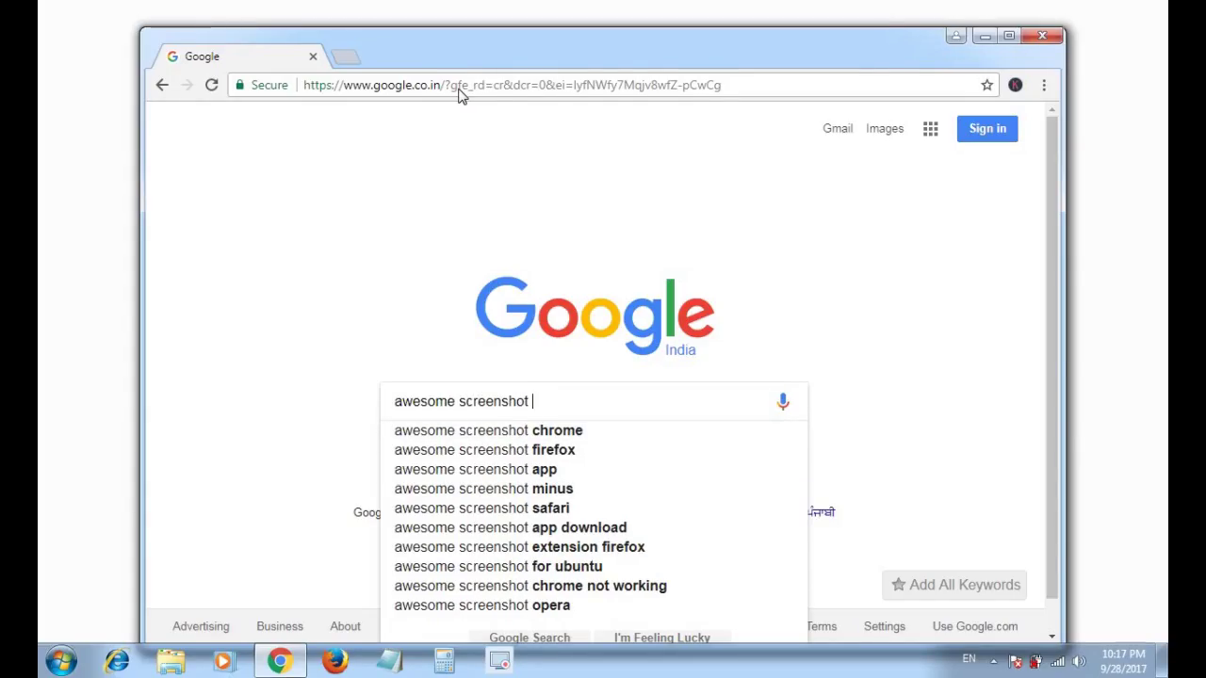
pyautogui.press('Down')
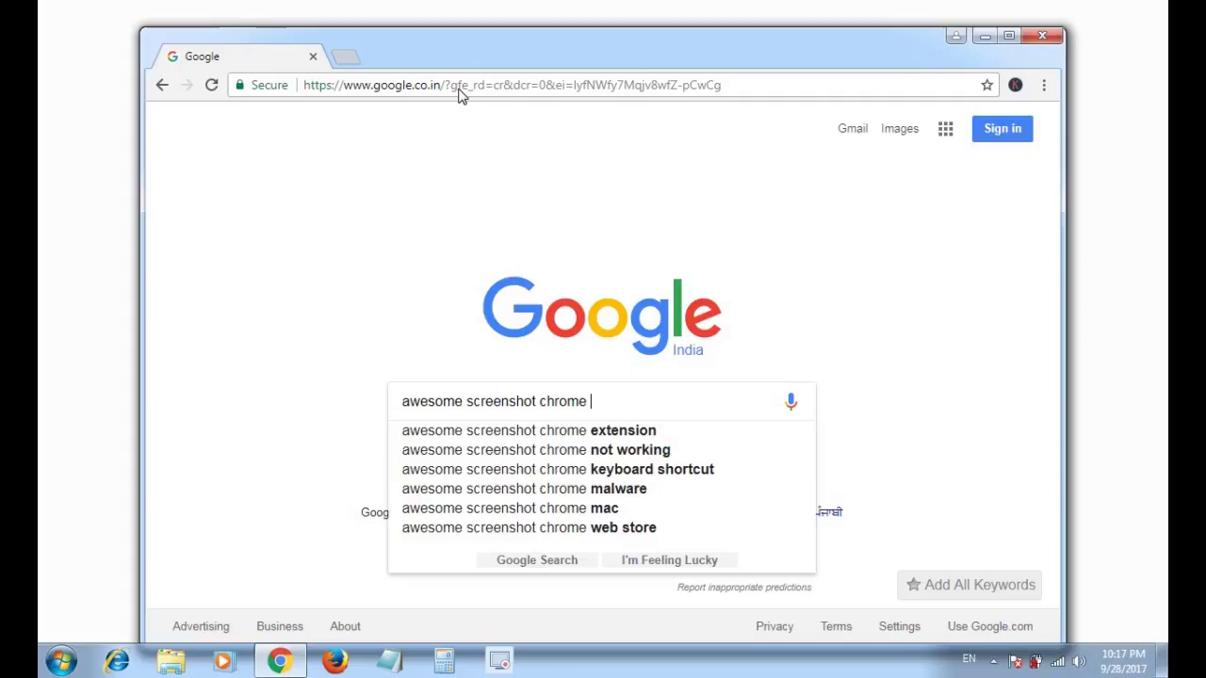
pyautogui.press('Down')
pyautogui.press('Return')
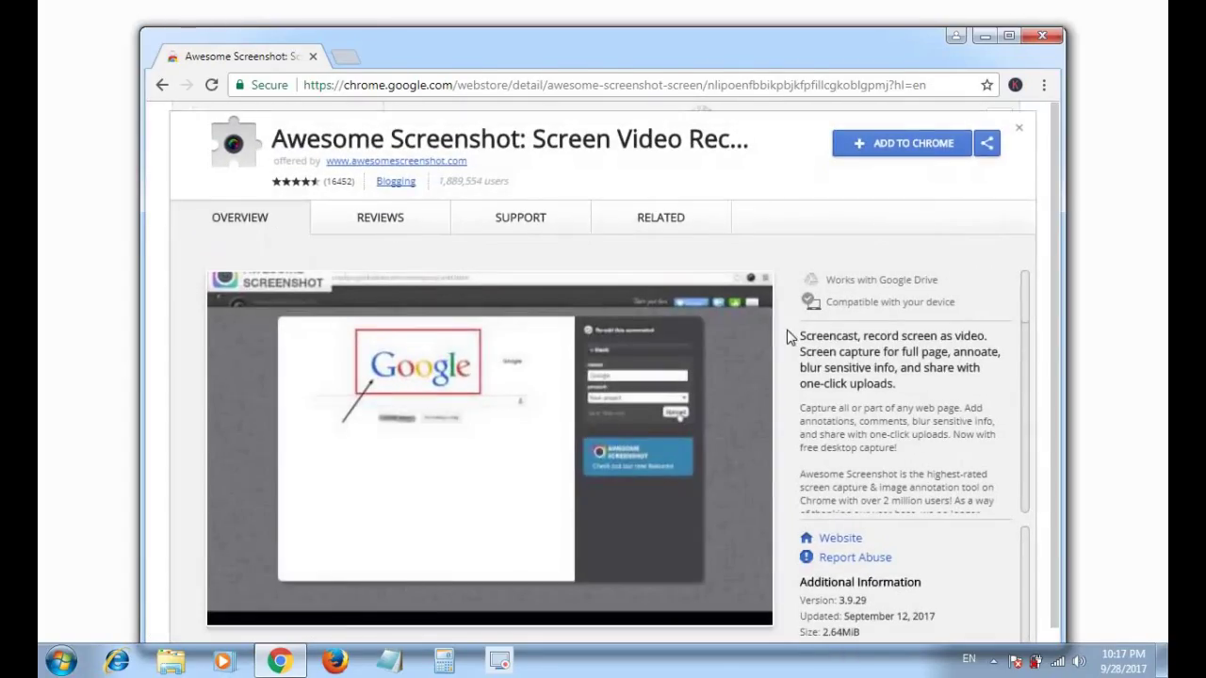
# - Add the Awesome Screenshot extension to Chrome and dismiss the added notice
pyautogui.click(910, 153)
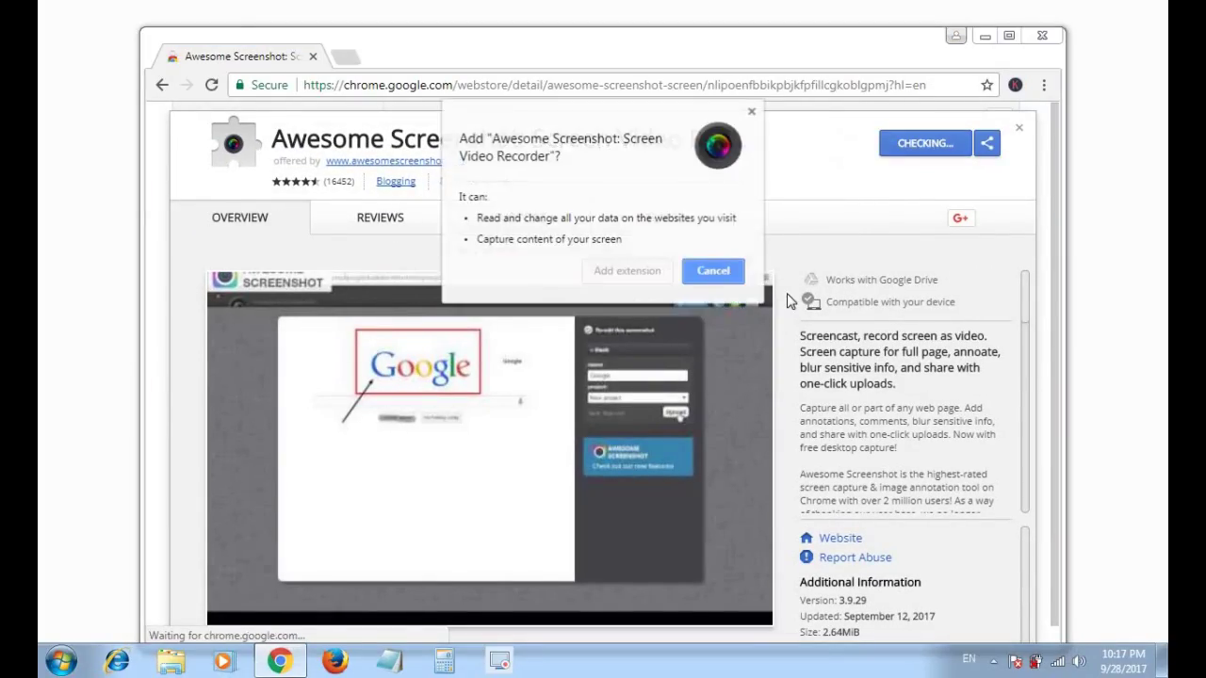
pyautogui.click(627, 270)
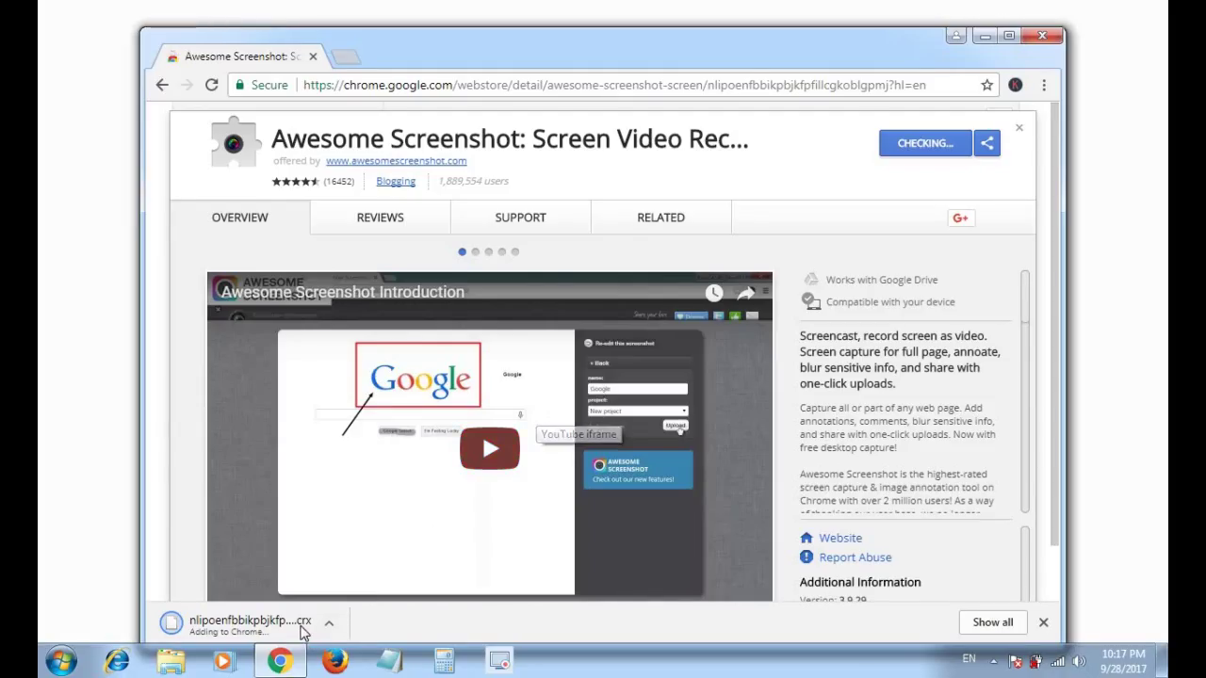
pyautogui.click(1009, 36)
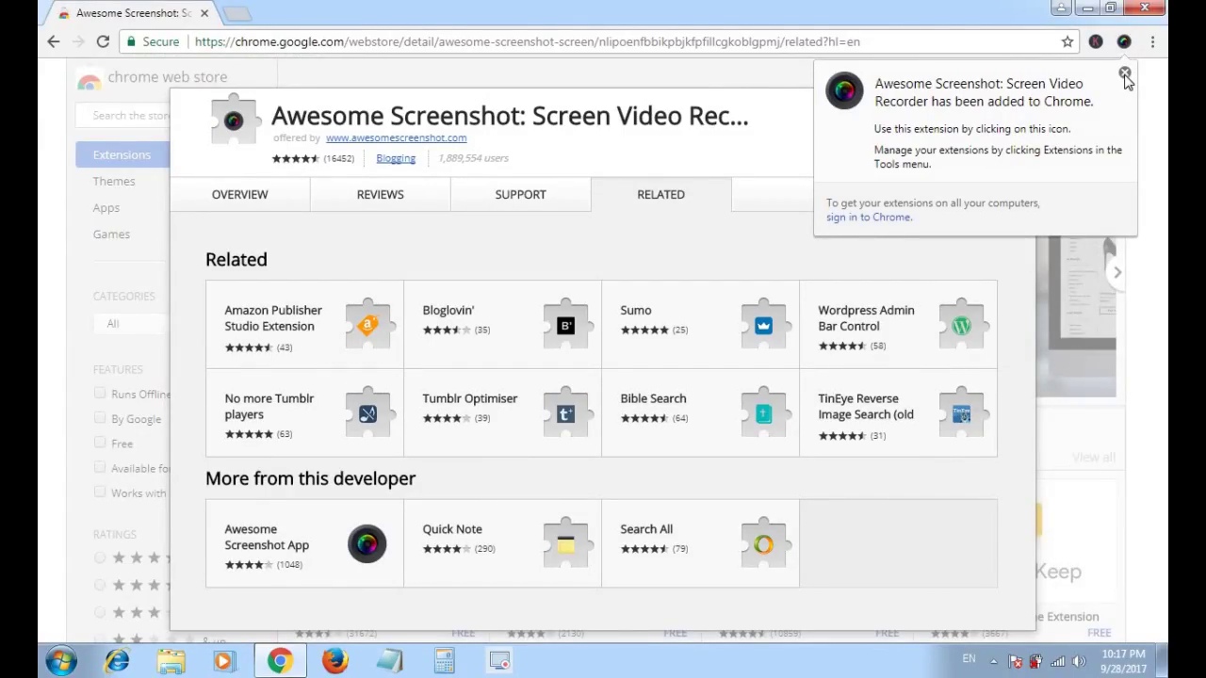
pyautogui.click(1125, 74)
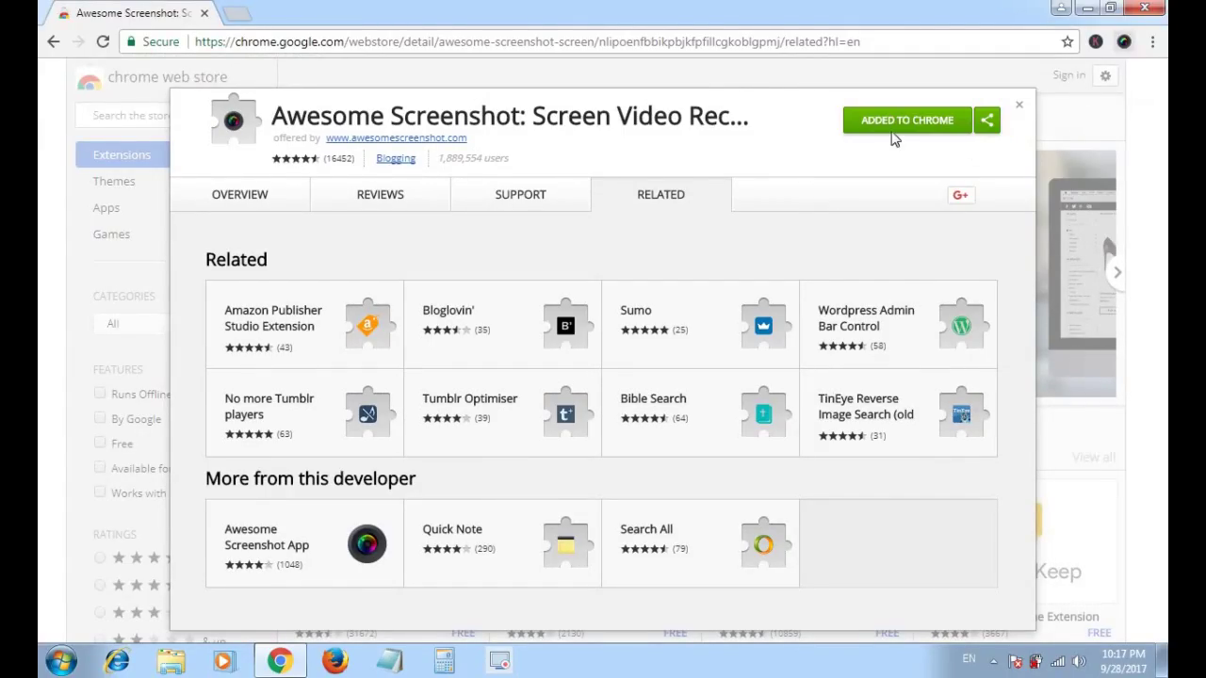
# - Reopen the Mahatmaphule job application form page
pyautogui.click(568, 48)
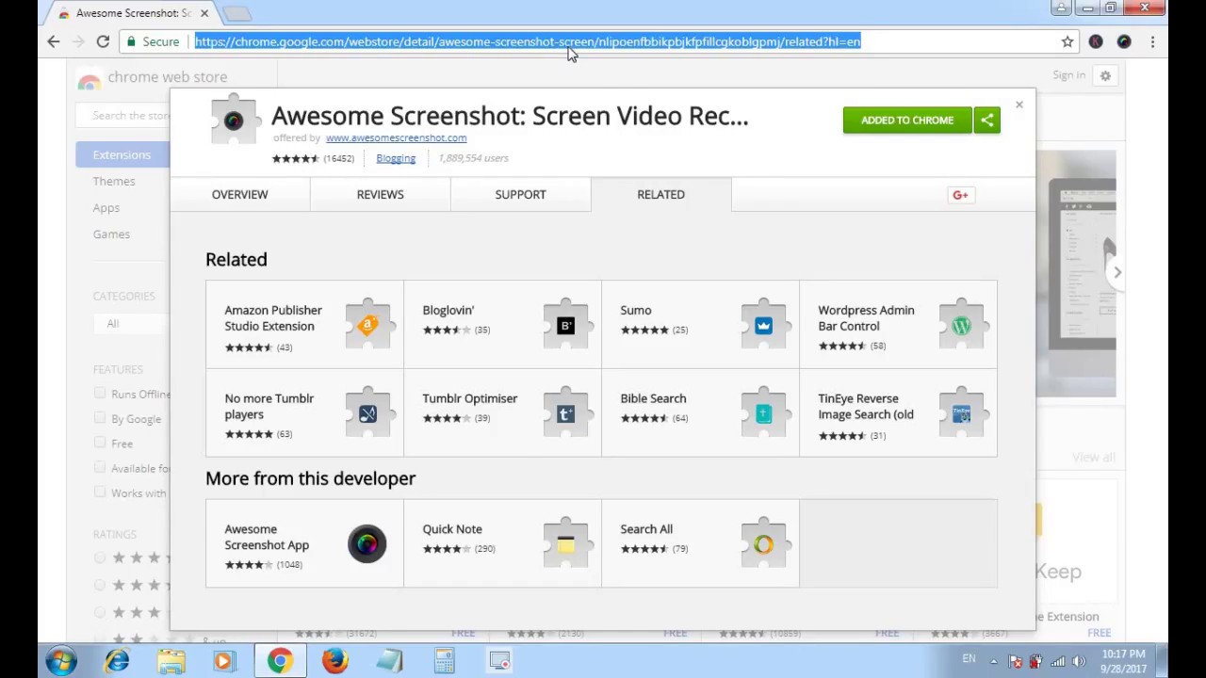
pyautogui.write('ma')
pyautogui.press('Return')
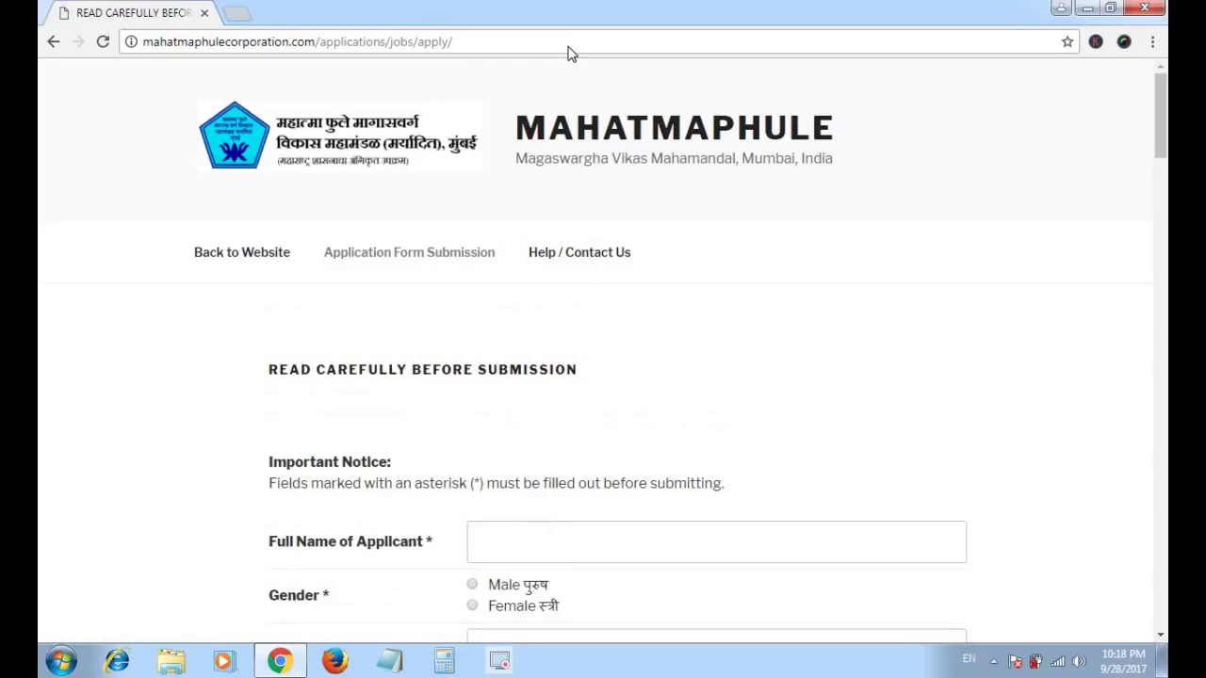
# - Fill in the applicant's full name, select Male, and enter India as current address
pyautogui.scroll(-2, 584, 491)
pyautogui.click(535, 355)
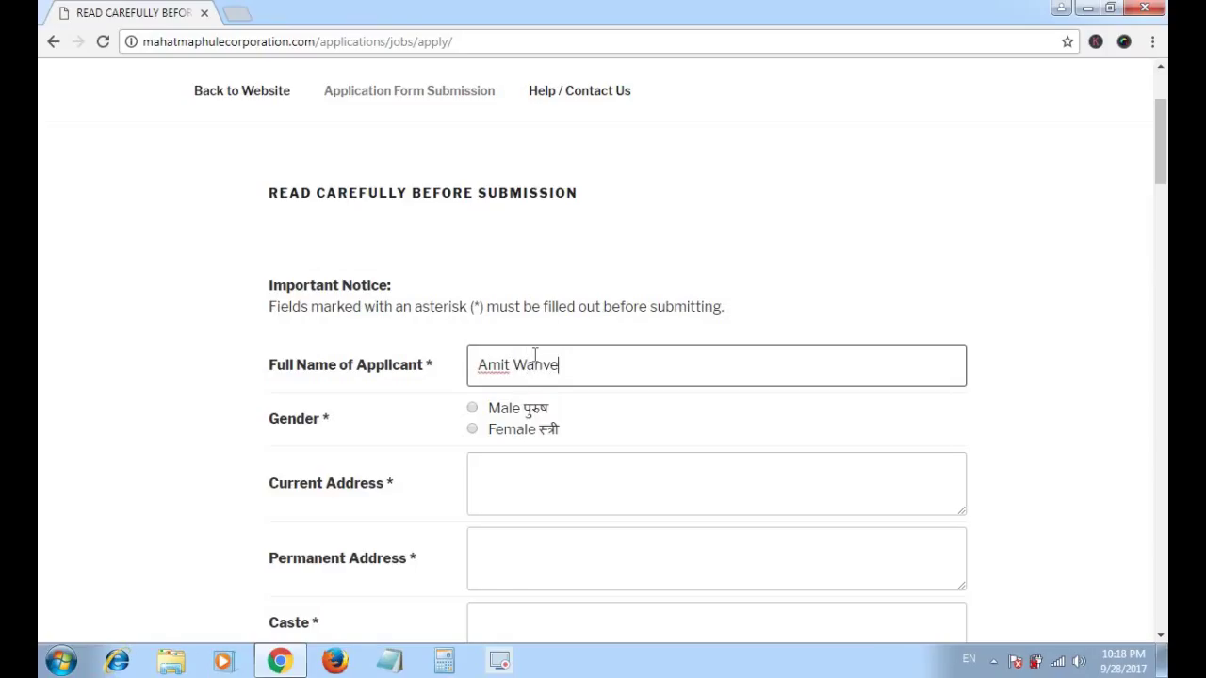
pyautogui.click(472, 409)
pyautogui.click(492, 486)
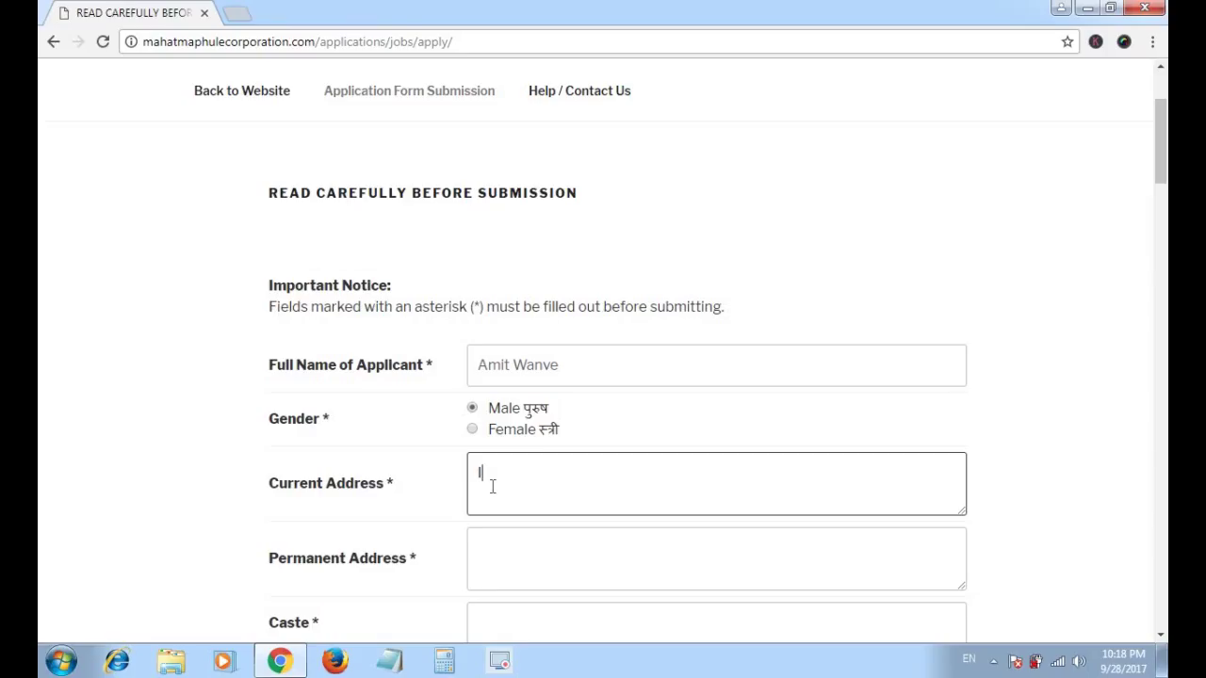
pyautogui.write('India')
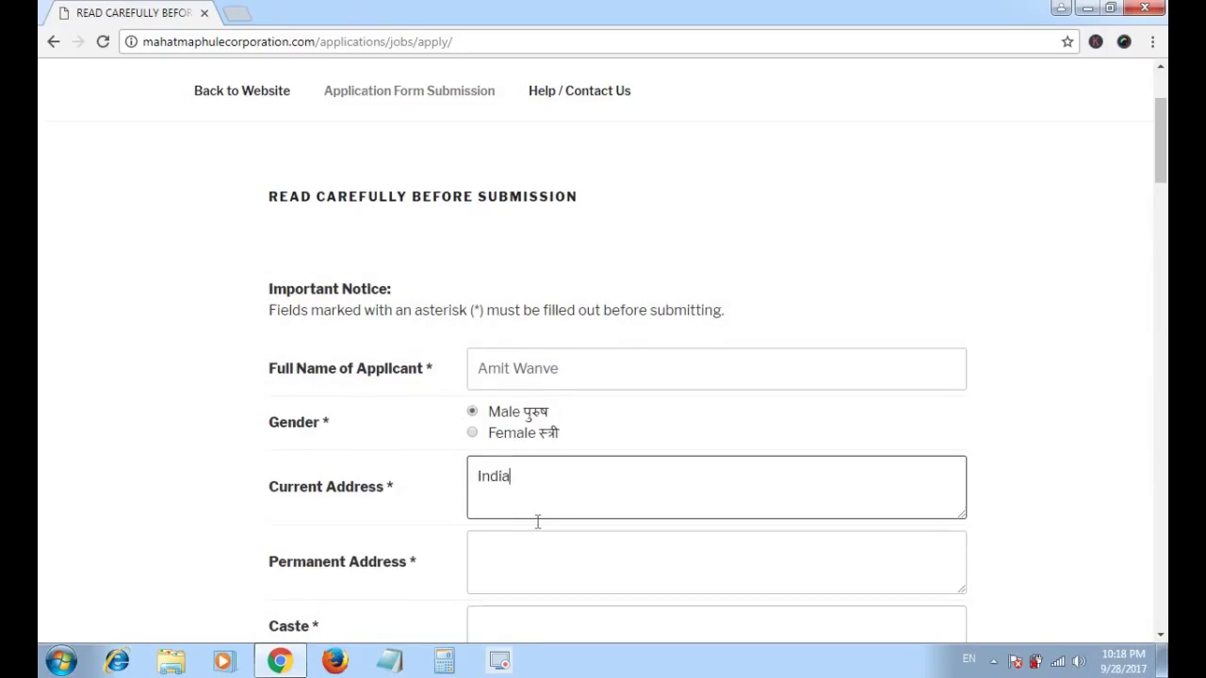
pyautogui.scroll(2, 538, 519)
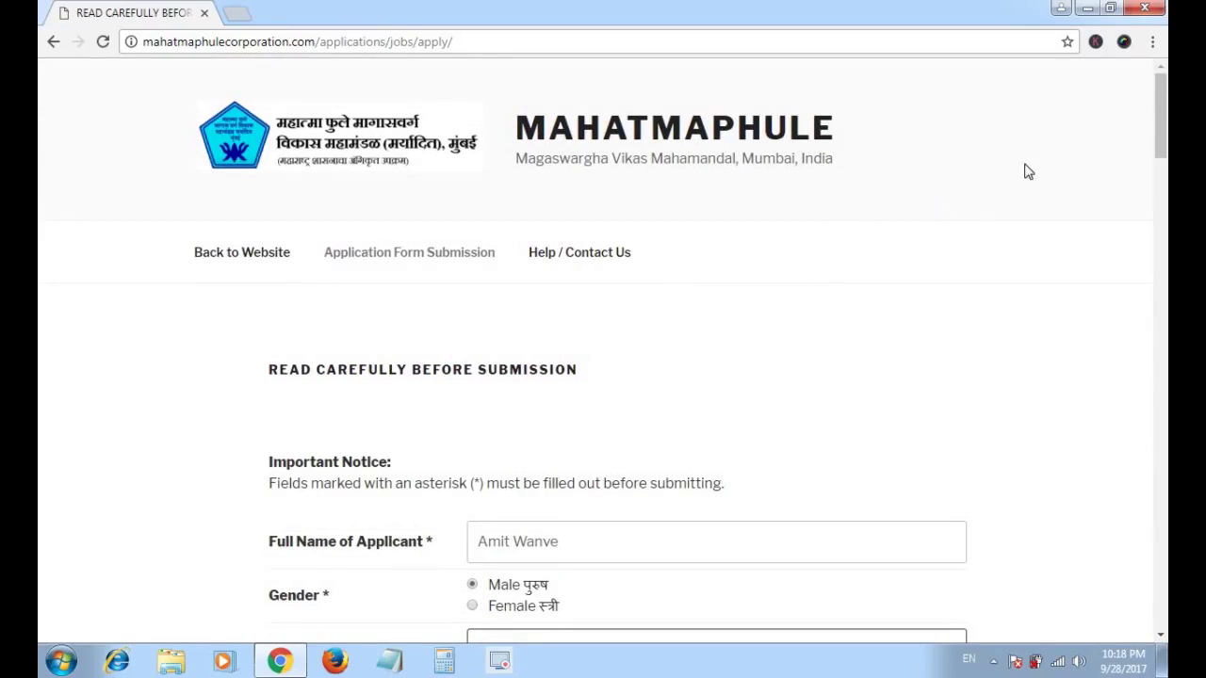
pyautogui.click(1152, 42)
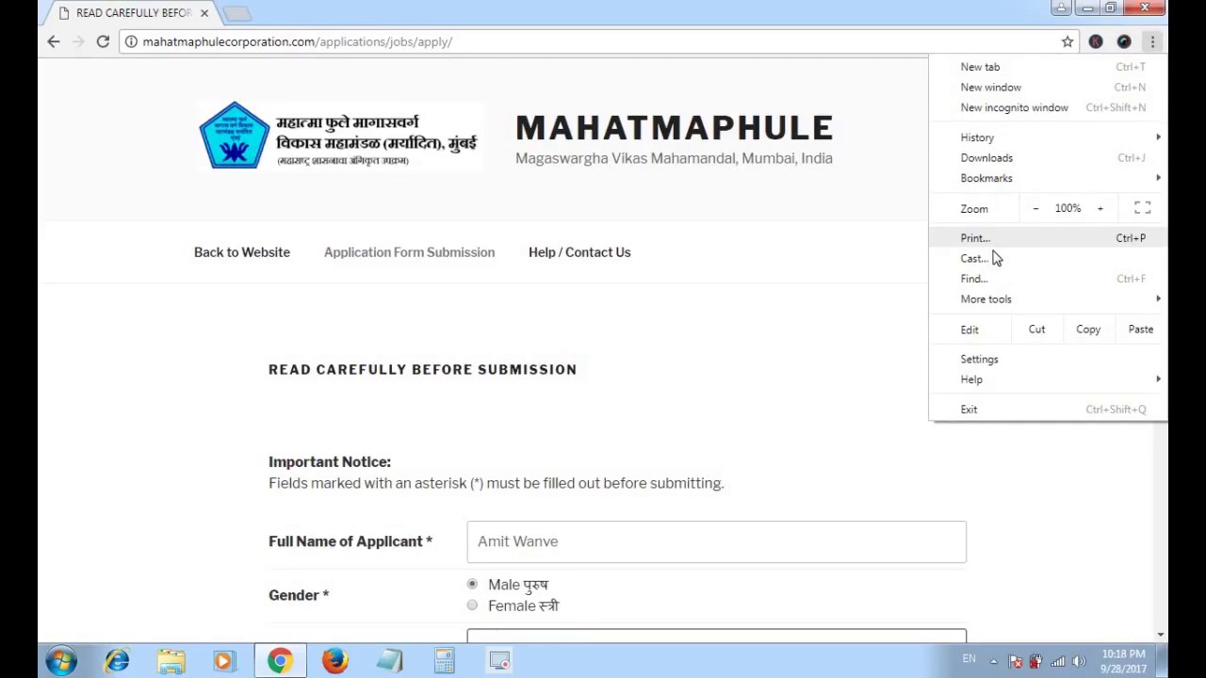
pyautogui.click(991, 246)
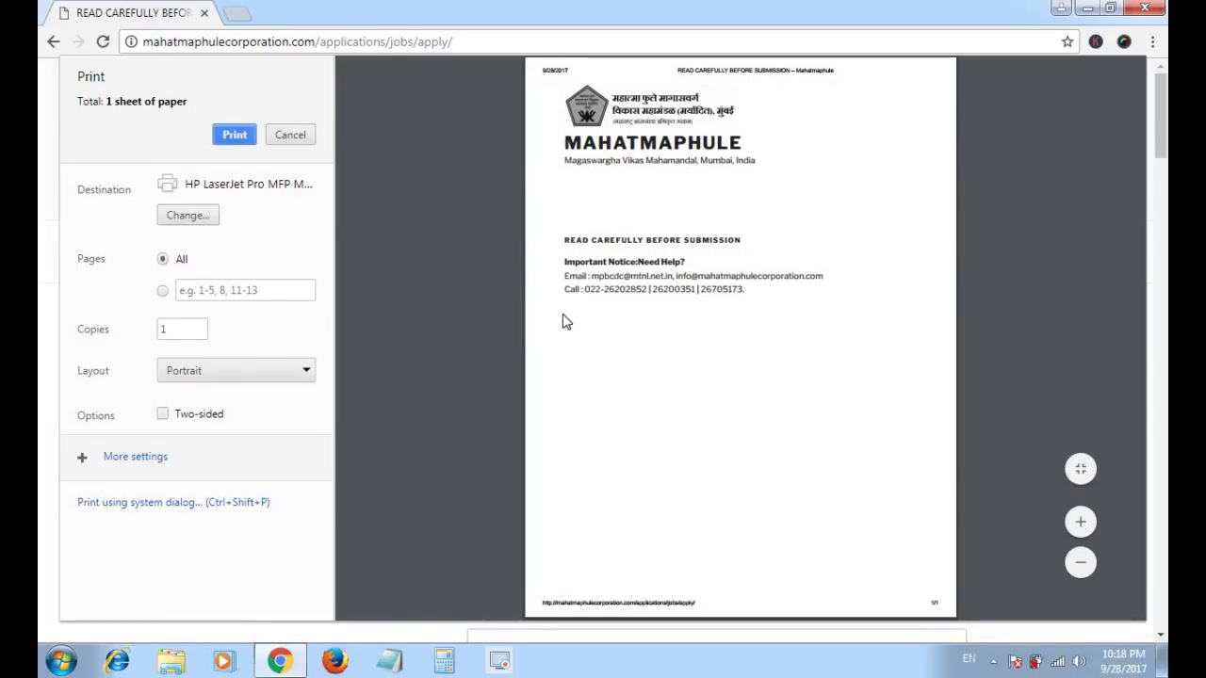
pyautogui.click(284, 140)
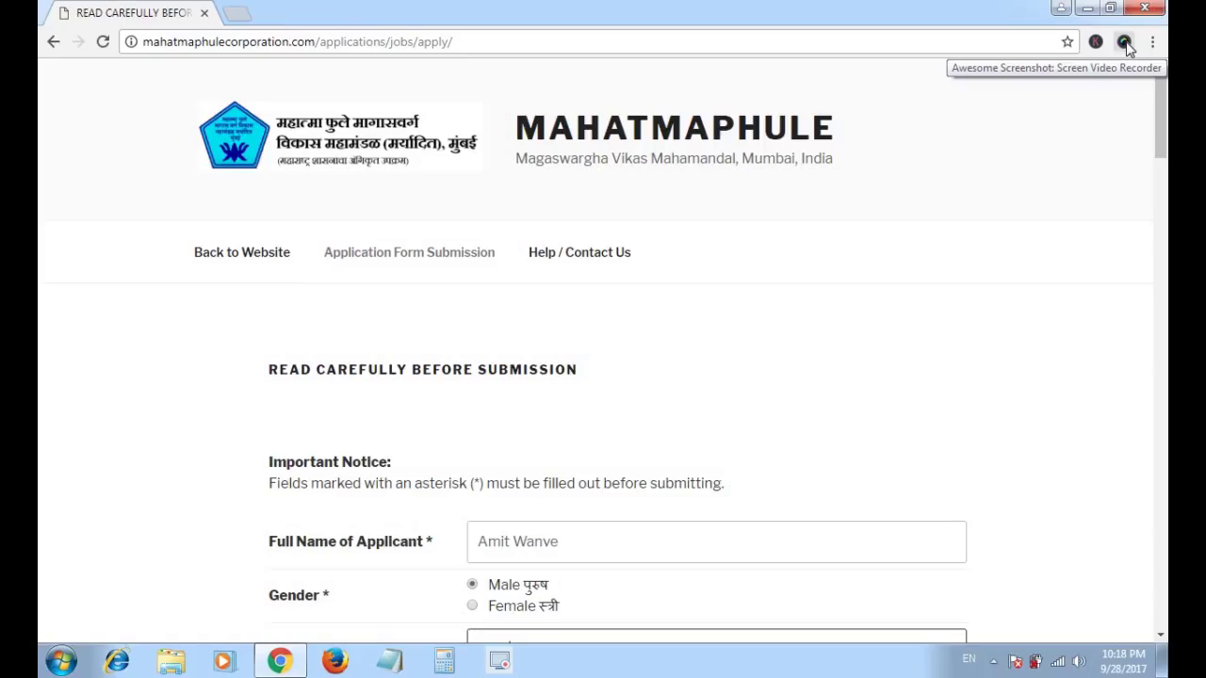
# - Capture the entire form page with Awesome Screenshot and review it in the editor
pyautogui.click(1125, 42)
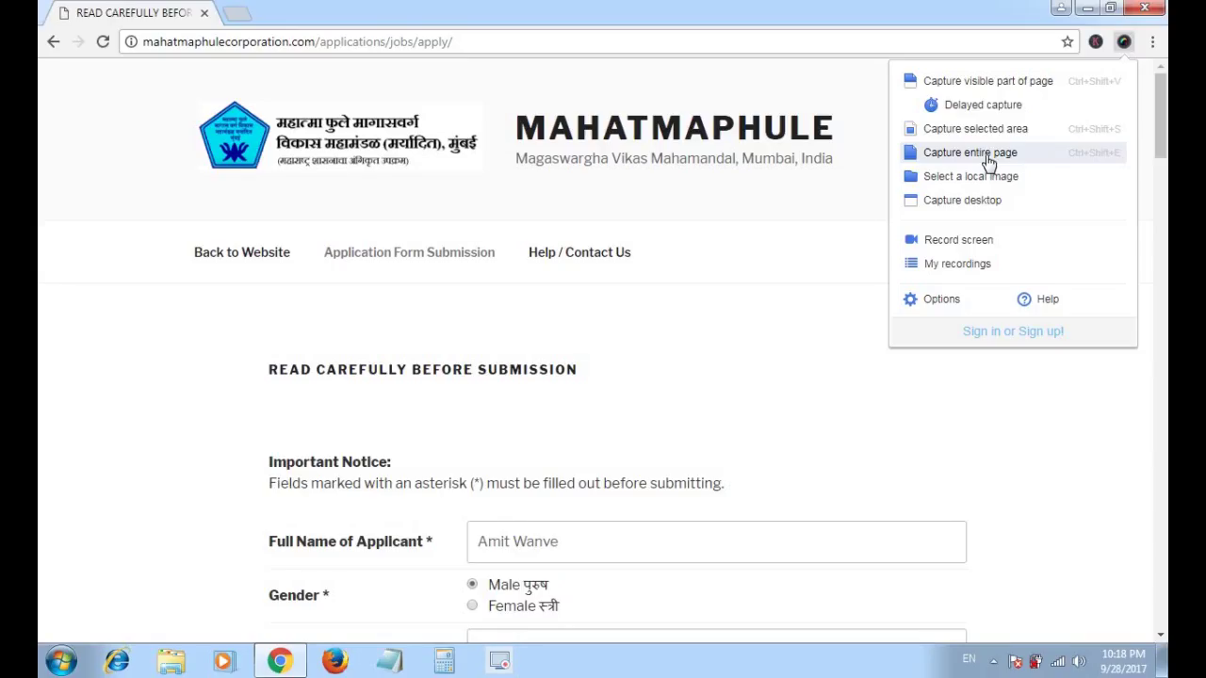
pyautogui.click(986, 158)
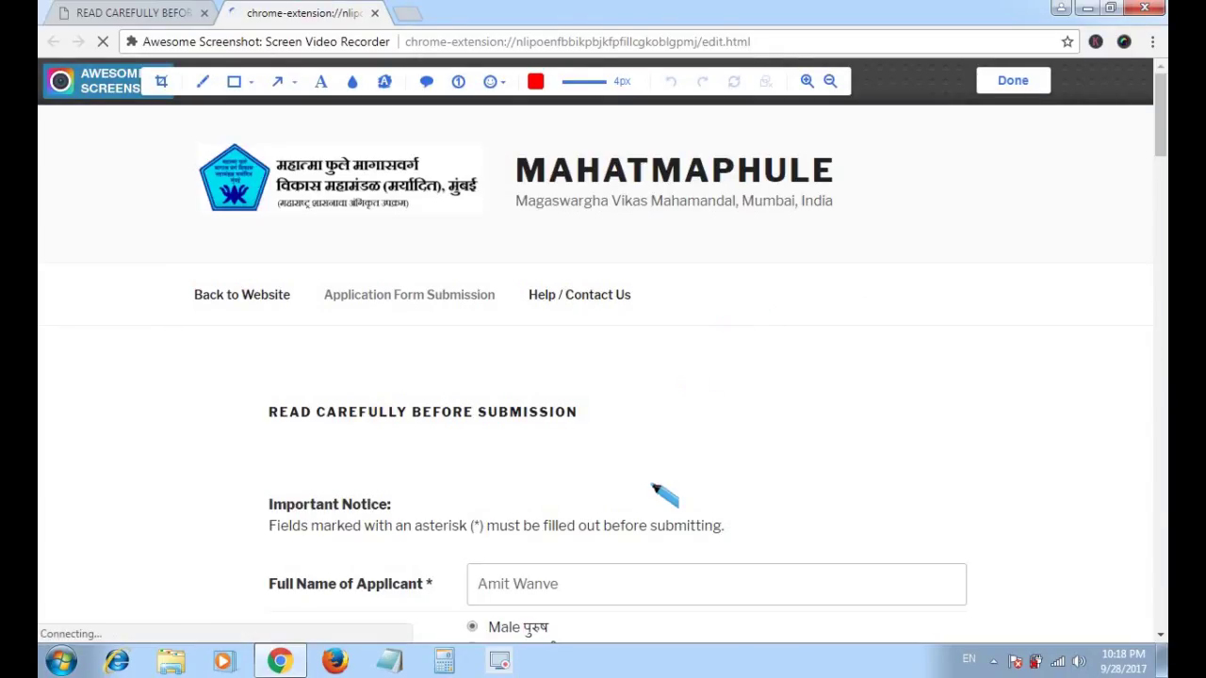
pyautogui.scroll(-11, 660, 492)
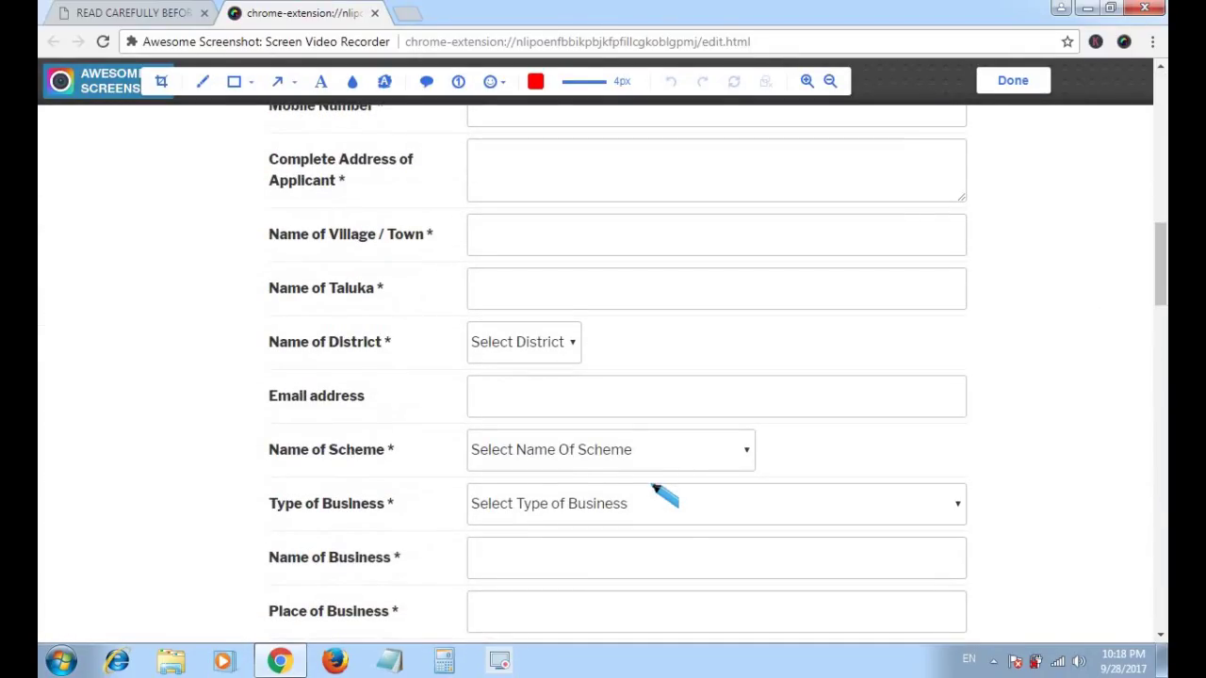
pyautogui.scroll(10, 660, 492)
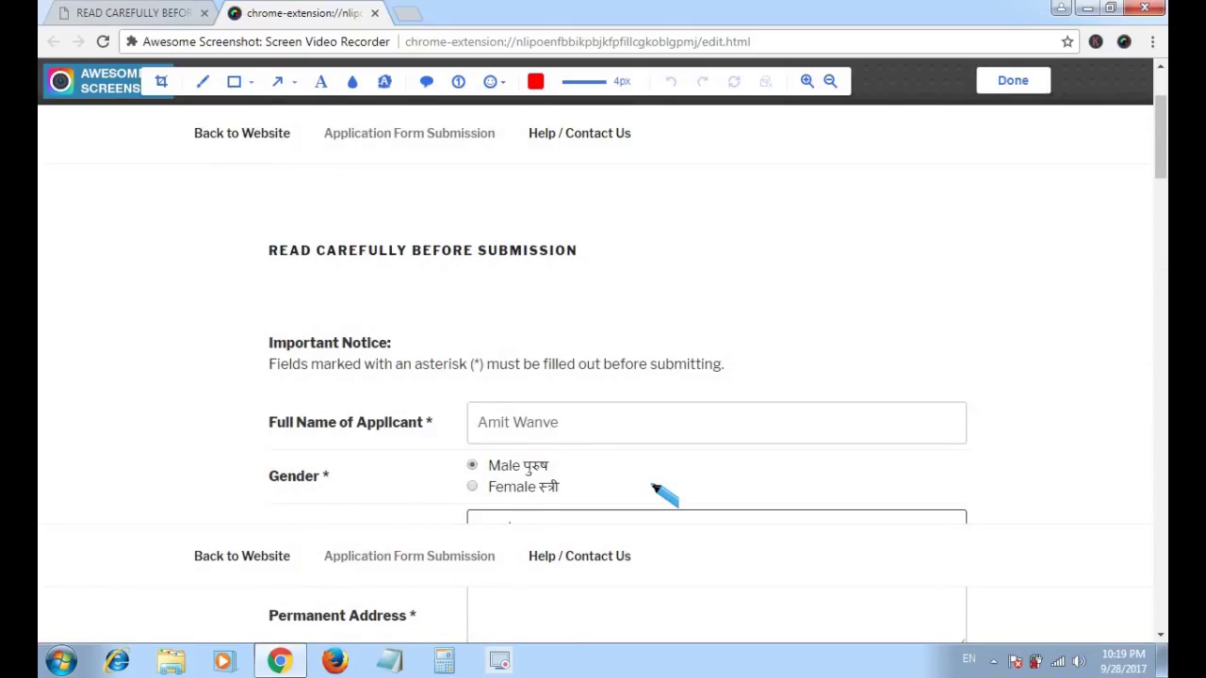
# - Finish the capture with Done and bring up the three-sheet print preview
pyautogui.click(1004, 87)
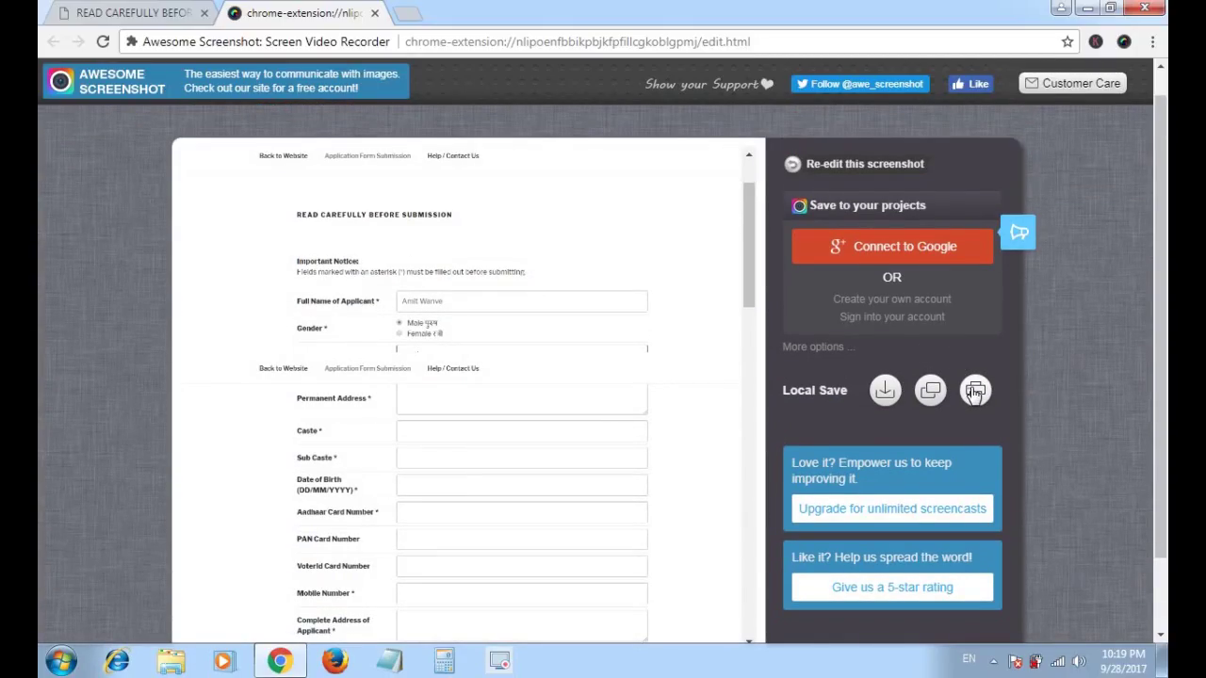
pyautogui.scroll(-4, 698, 422)
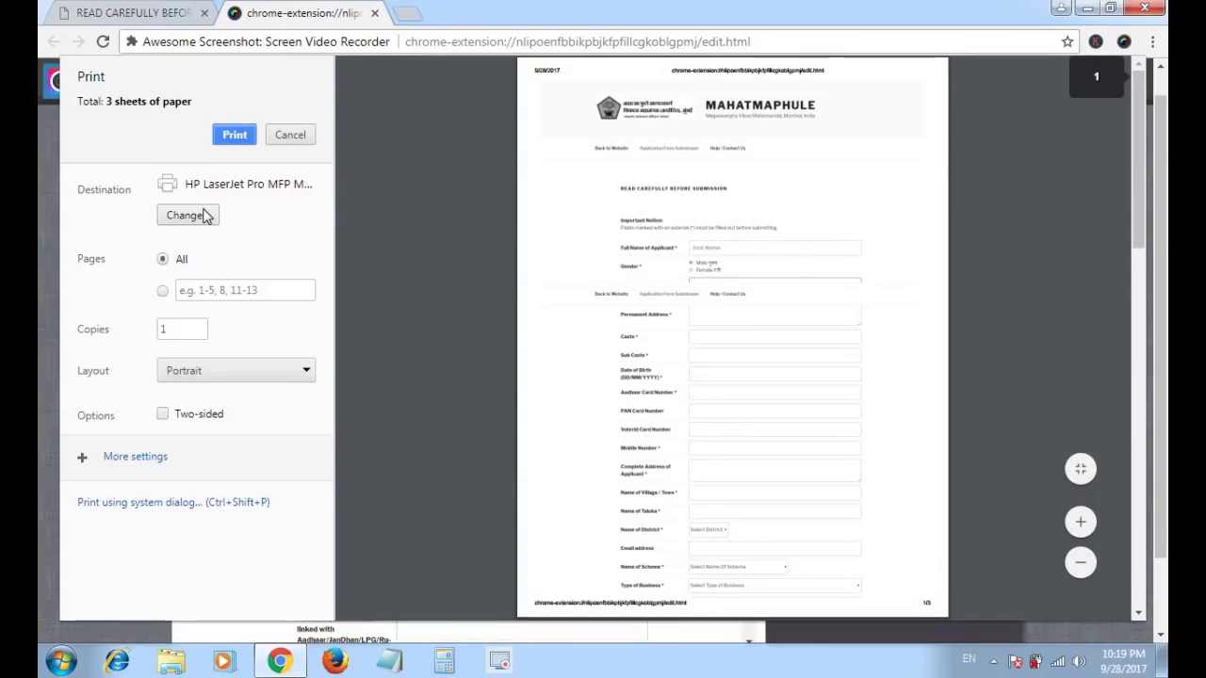
# - Keep the HP LaserJet Pro destination and print the three-sheet form capture
pyautogui.click(204, 214)
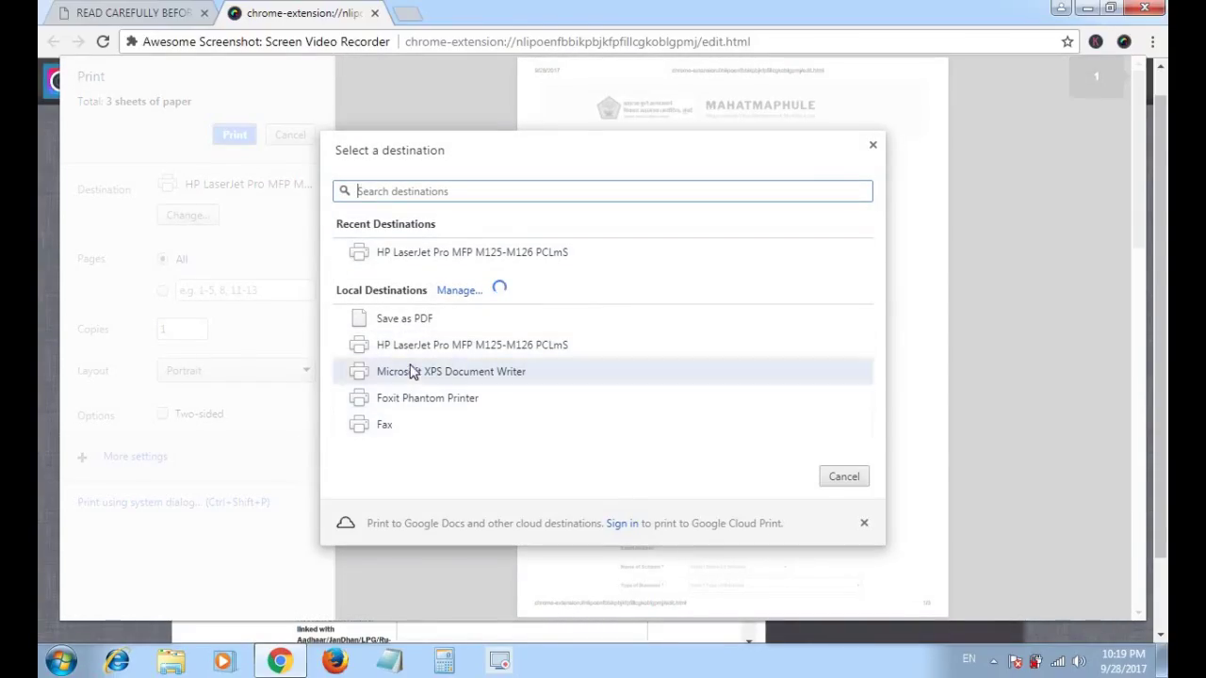
pyautogui.press('Escape')
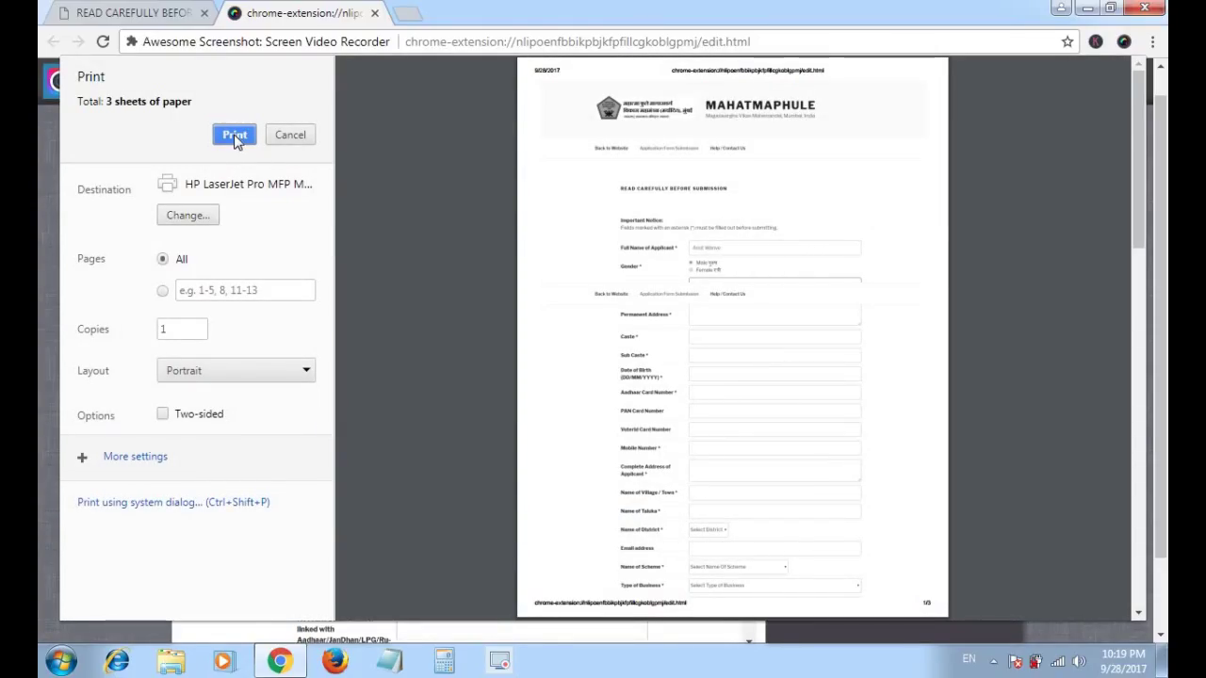
pyautogui.click(235, 137)
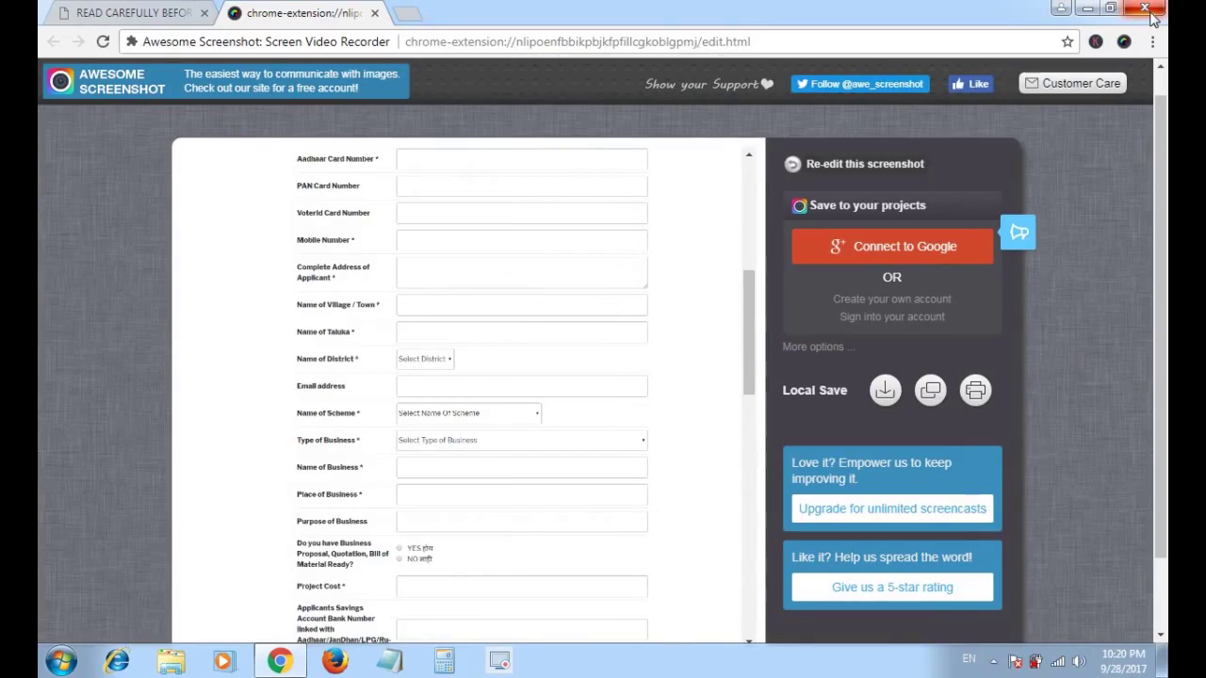